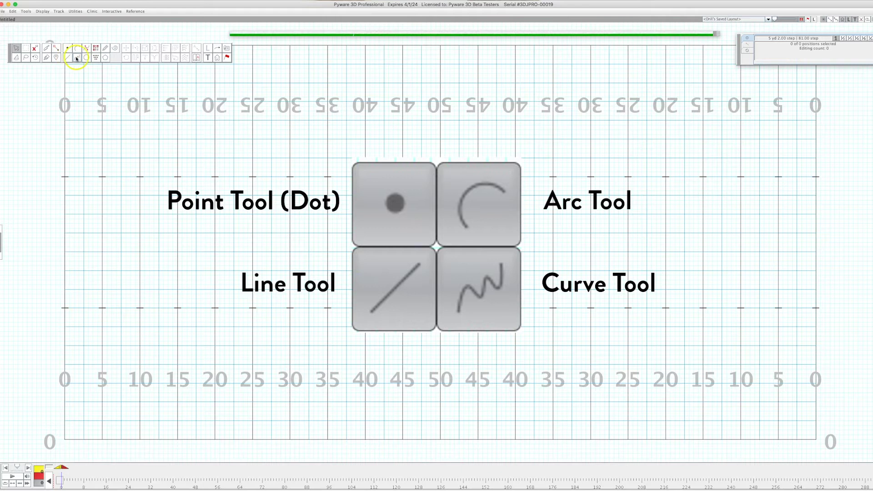
Step: Place ten scattered points with the Point Tool between the left 20- and 40-yard lines
click(67, 49)
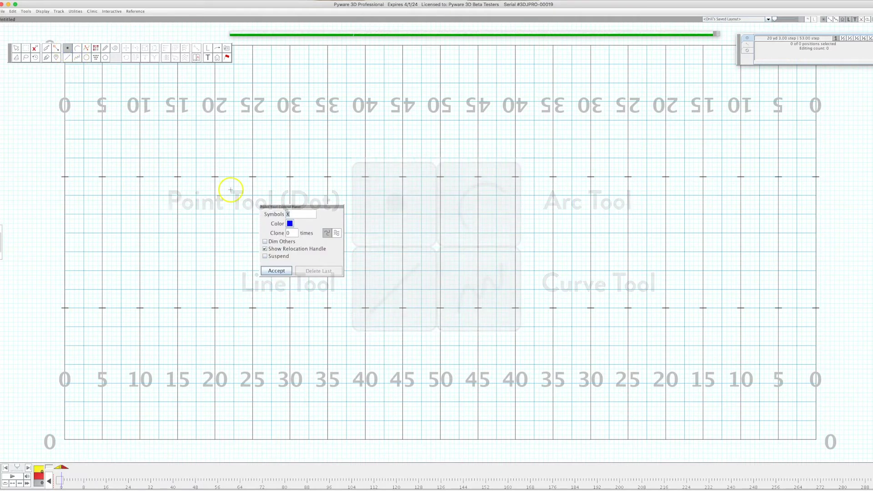
drag(278, 209, 448, 200)
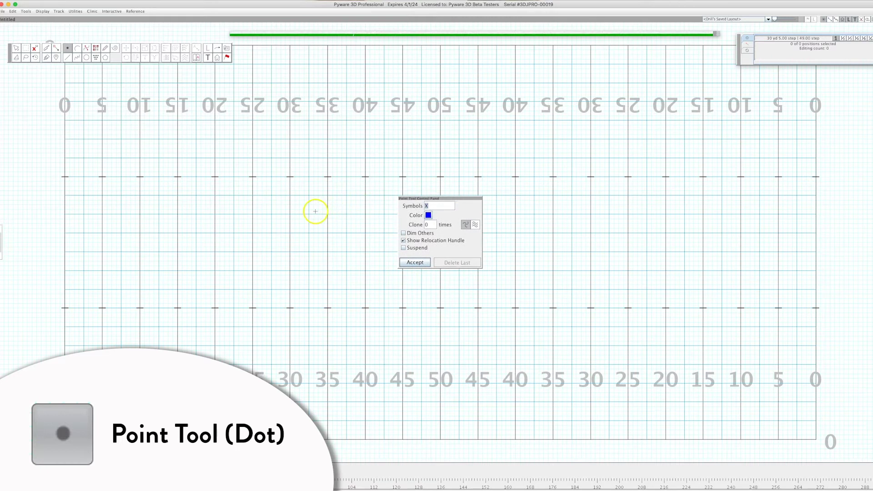
click(299, 204)
click(281, 224)
click(327, 238)
click(351, 190)
click(327, 158)
click(272, 158)
click(248, 219)
click(262, 257)
click(333, 280)
click(366, 238)
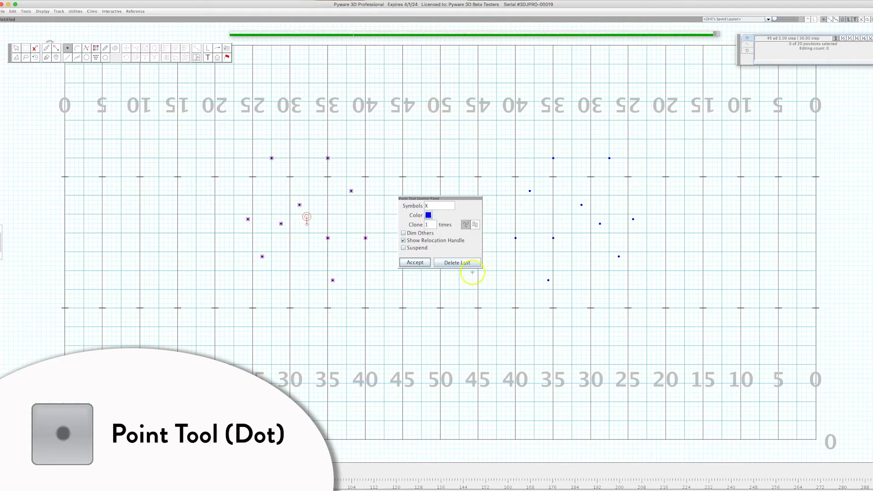
Step: Try the offset clone mode with the points cloned once, and return to the mirrored clone mode
click(475, 226)
click(464, 210)
drag(460, 199, 176, 188)
click(191, 215)
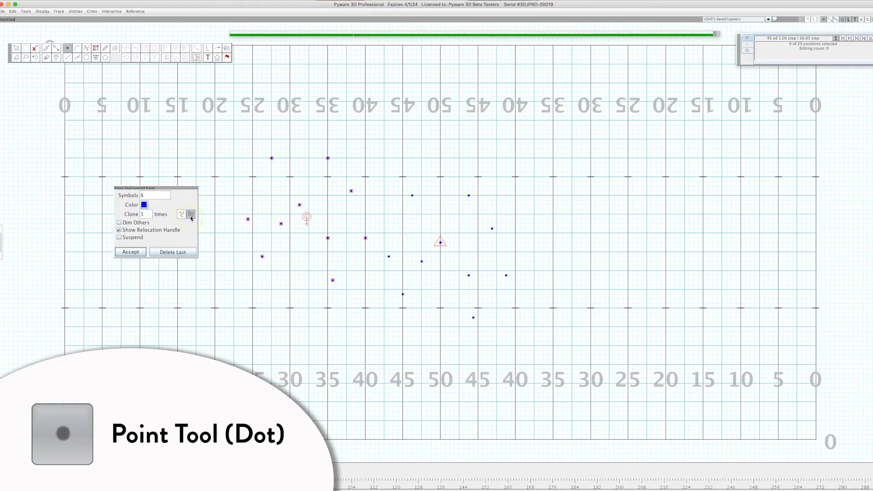
click(182, 215)
Step: Move the group of points to the left 45-yard line using its relocation handle
mouse_move(435, 271)
mouse_down()
mouse_move(432, 256)
mouse_move(440, 271)
mouse_move(409, 270)
mouse_up()
click(149, 248)
drag(307, 217, 402, 219)
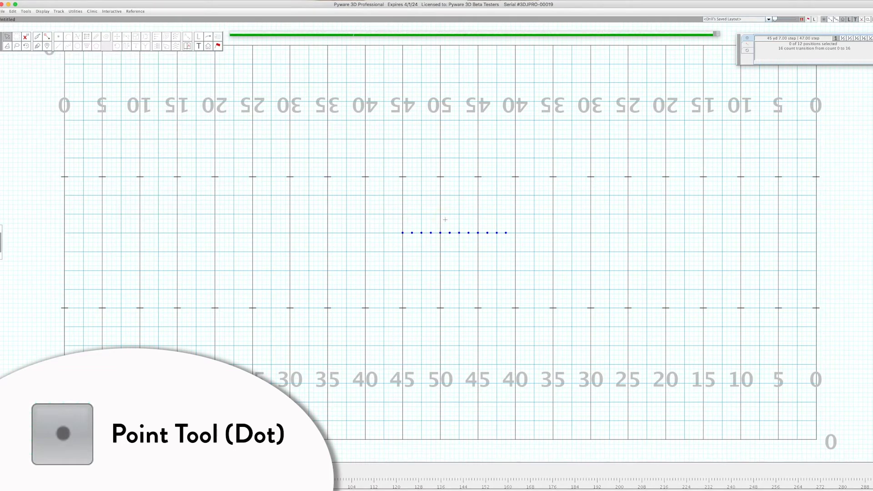
Step: Select all twelve positions of the horizontal row and start the Point Tool for them
click(446, 229)
drag(428, 216, 421, 211)
click(424, 214)
key(ctrl+a)
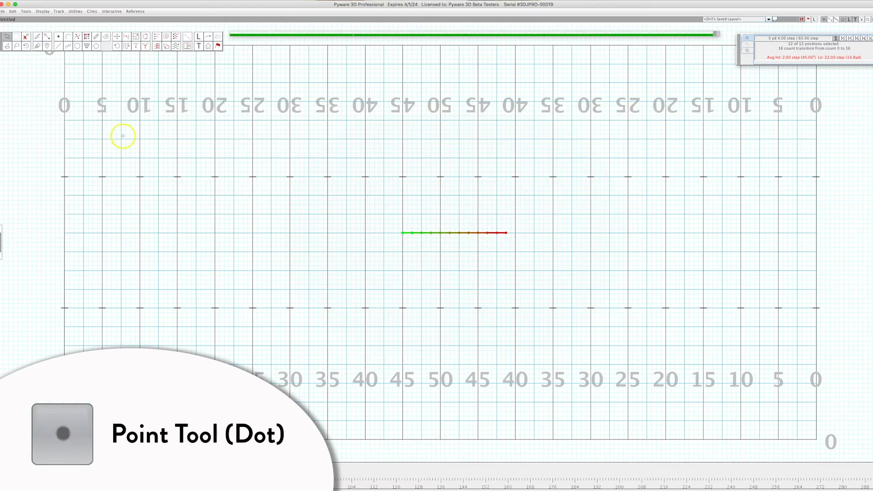
click(57, 36)
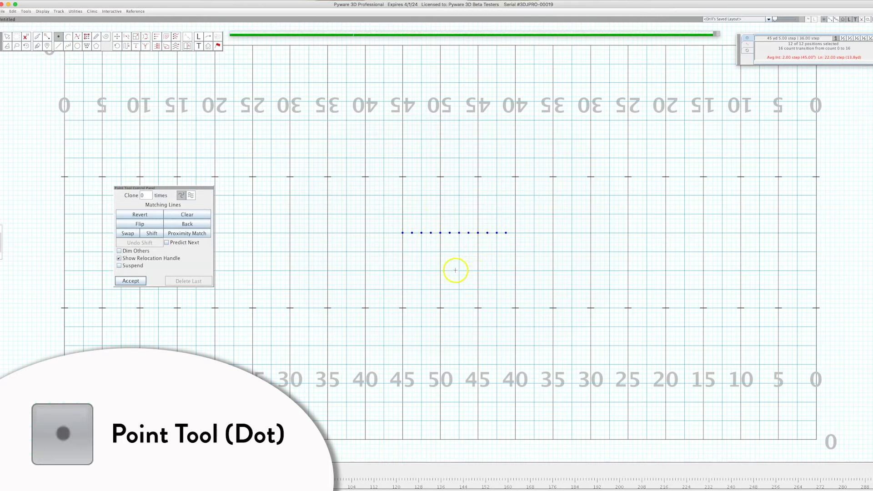
Step: Place the twelve selected positions as a block of four columns by three rows below the row, ending at the right 45-yard line
click(421, 270)
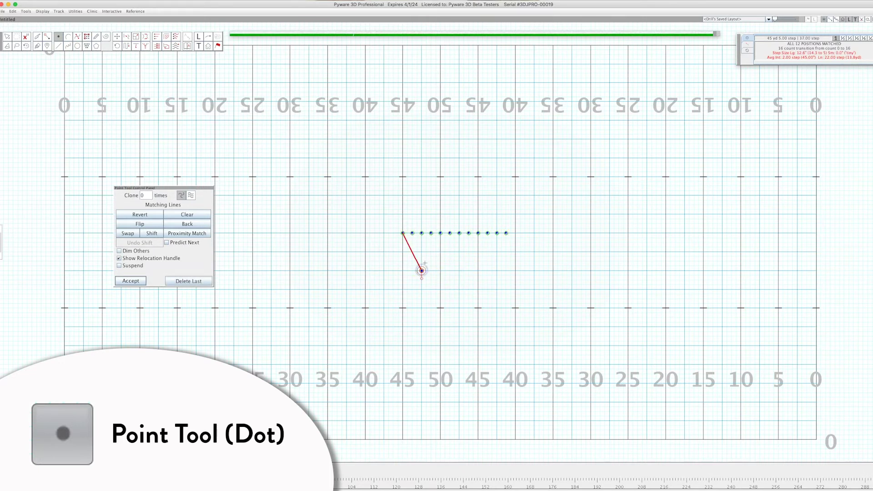
click(422, 256)
click(421, 243)
click(440, 270)
click(441, 257)
click(441, 243)
click(459, 270)
click(459, 256)
click(459, 242)
click(478, 270)
click(477, 257)
click(478, 243)
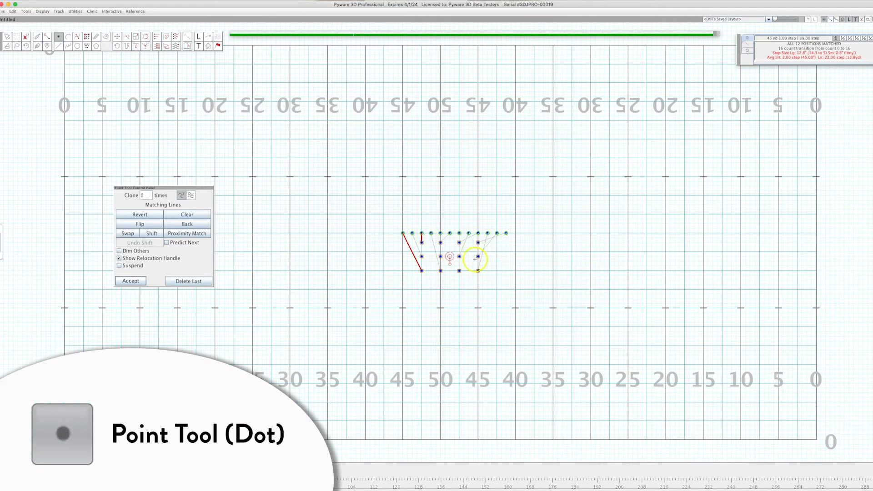
Step: Accept the block formation and select all twelve of its positions
click(133, 281)
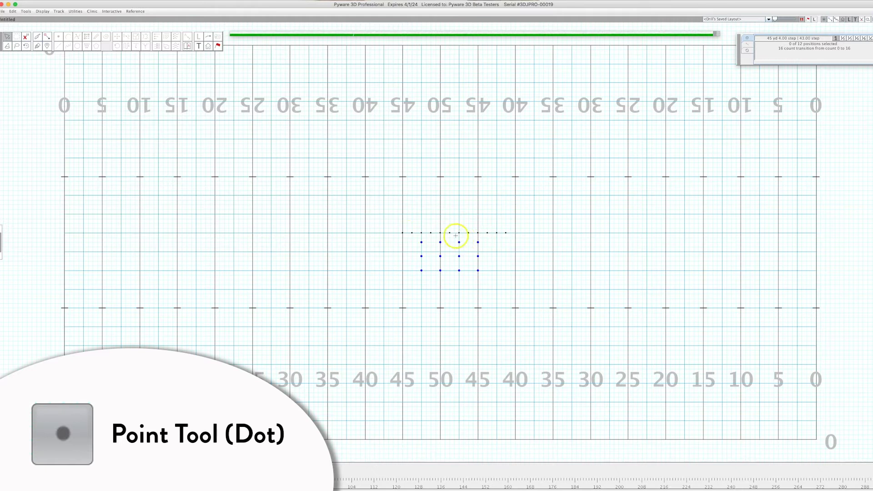
key(super+a)
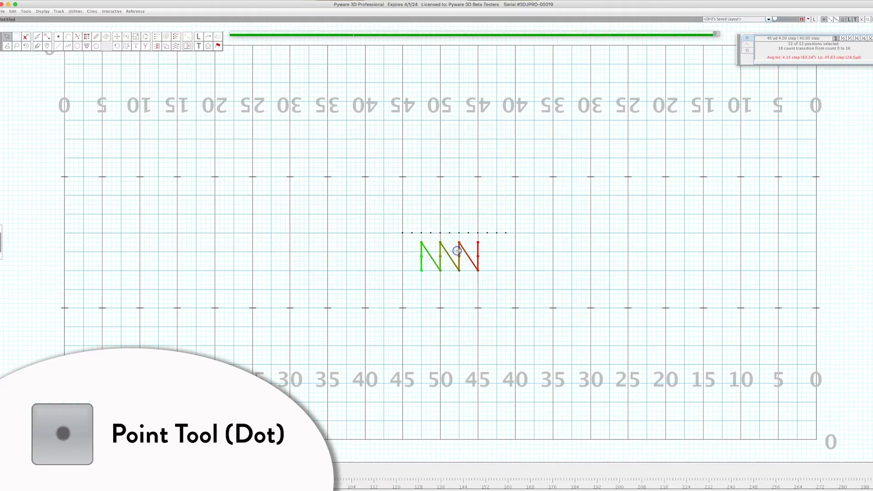
click(448, 229)
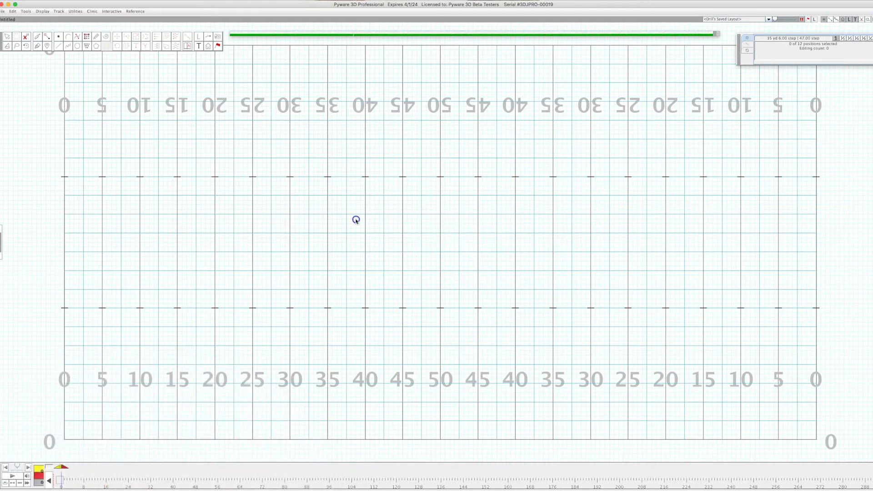
Step: Draw a horizontal line about 24 steps long with the Line Tool, from the left 40- to the right 45-yard line
click(58, 47)
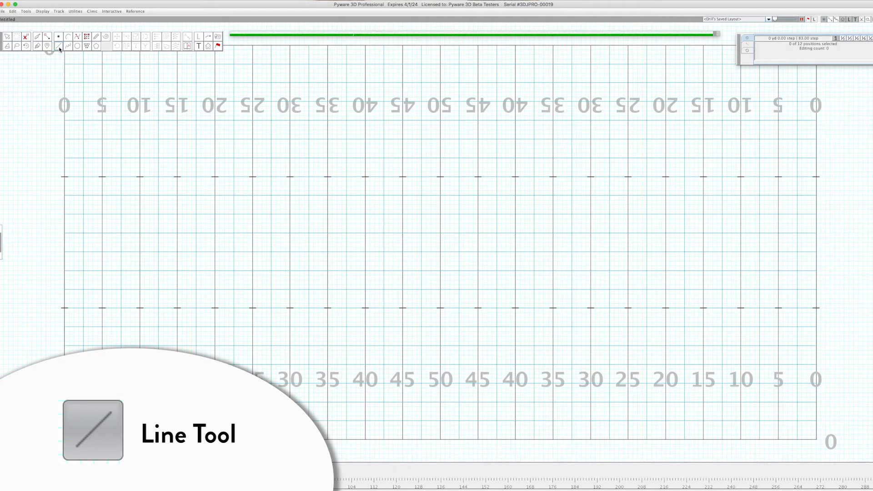
double_click(58, 47)
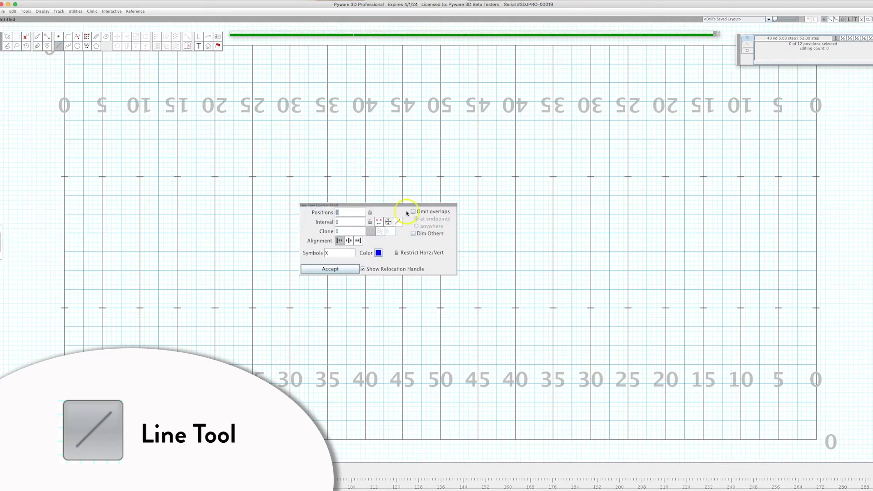
drag(399, 203, 169, 135)
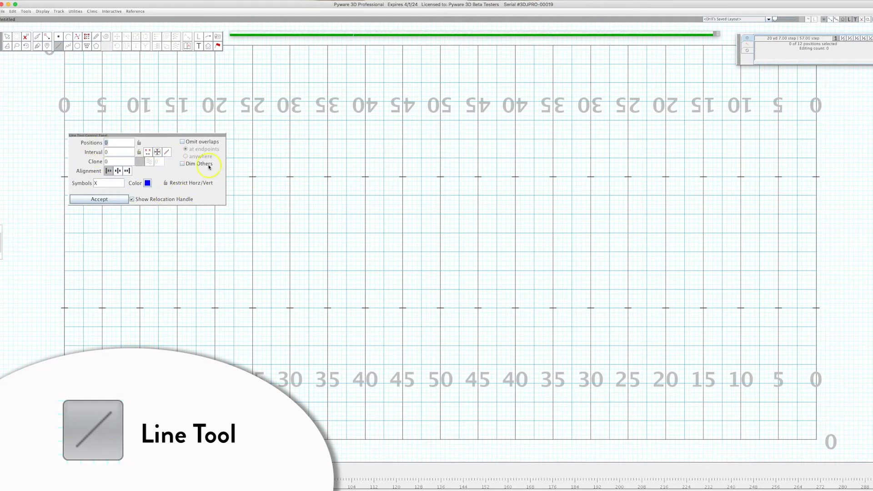
click(366, 233)
click(478, 233)
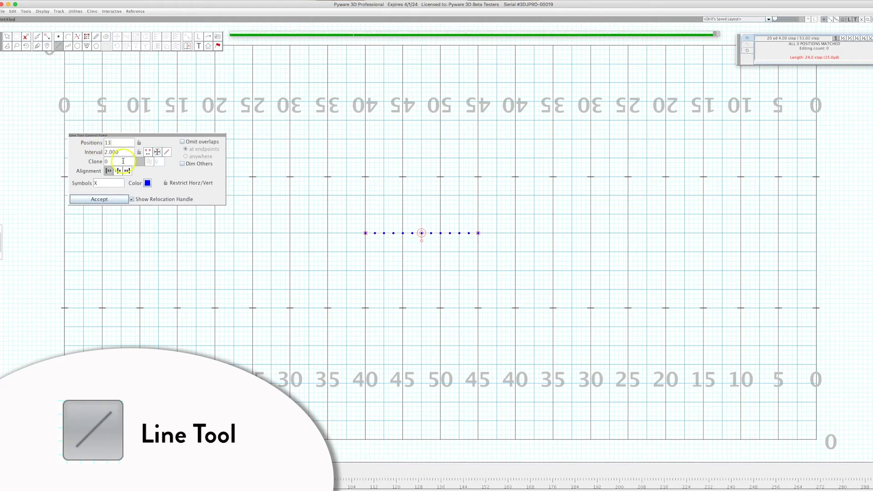
Step: Lock the line to 12 positions at interval 2, and make it a diagonal from the left 40-yard hash to the 50-yard line
click(98, 145)
text(12)
click(124, 153)
click(118, 164)
drag(365, 233, 365, 176)
mouse_move(480, 233)
mouse_down()
mouse_move(390, 290)
mouse_move(405, 231)
mouse_move(432, 236)
mouse_move(441, 251)
mouse_up()
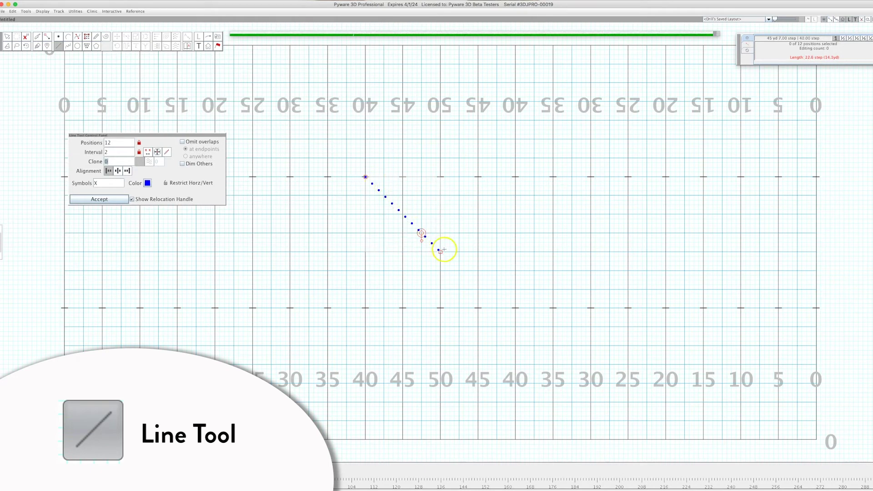
Step: Space the line by rise 2 and run 2, and move its free end to two steps inside the right 45-yard line
click(158, 153)
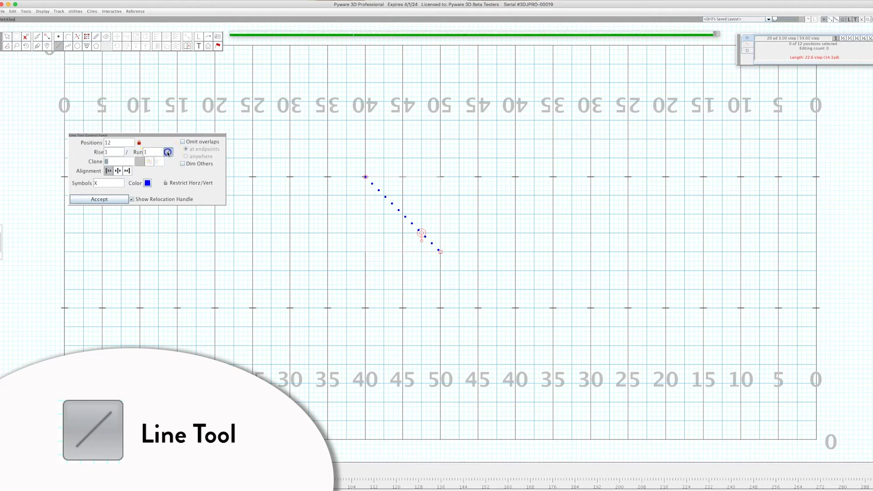
click(120, 151)
text(2)
key(Tab)
text(2)
drag(467, 281, 477, 288)
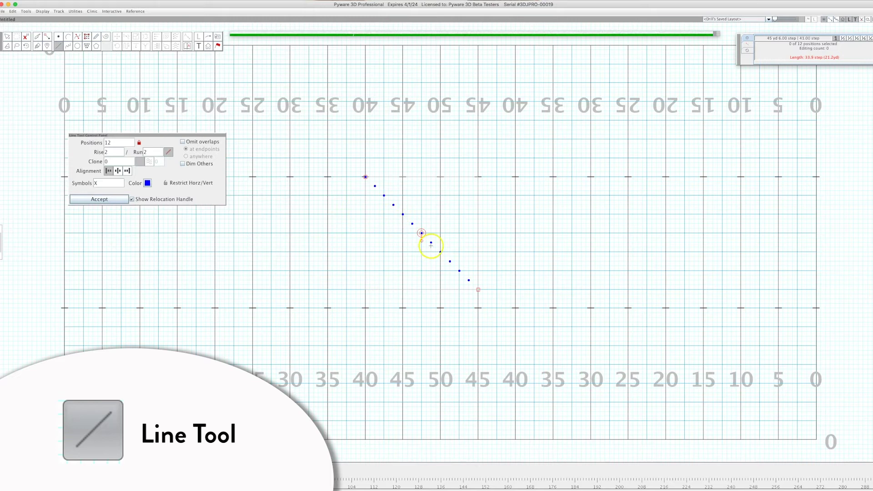
drag(478, 290, 468, 280)
click(169, 154)
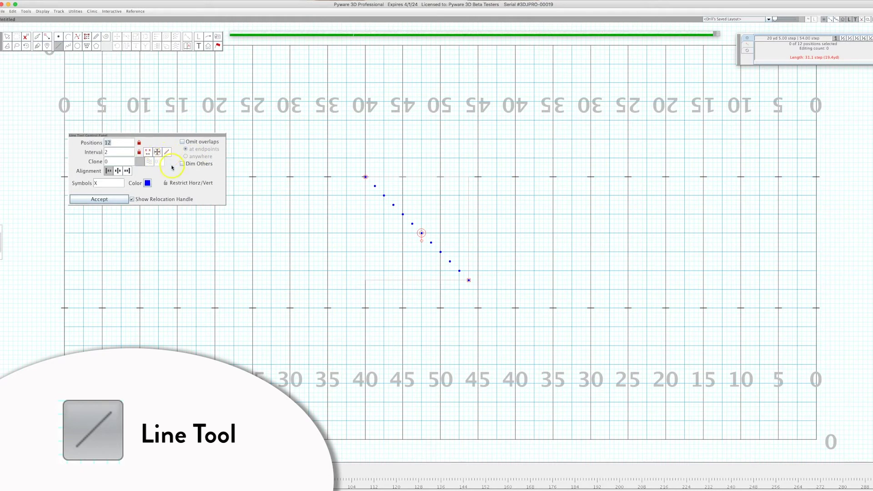
Step: Set the line's horizontal spacing to 5, extend its end two steps past the right 45-yard line, and leave the spacing mode
click(158, 153)
click(125, 153)
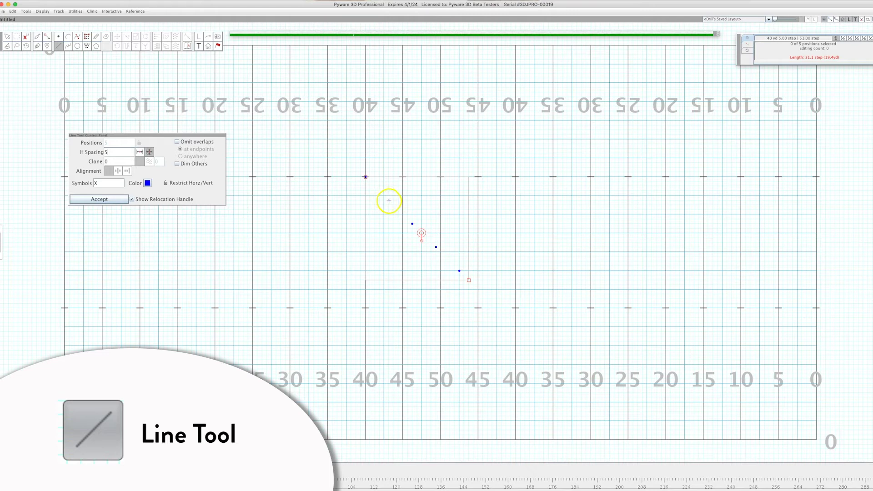
drag(469, 281, 487, 303)
click(149, 152)
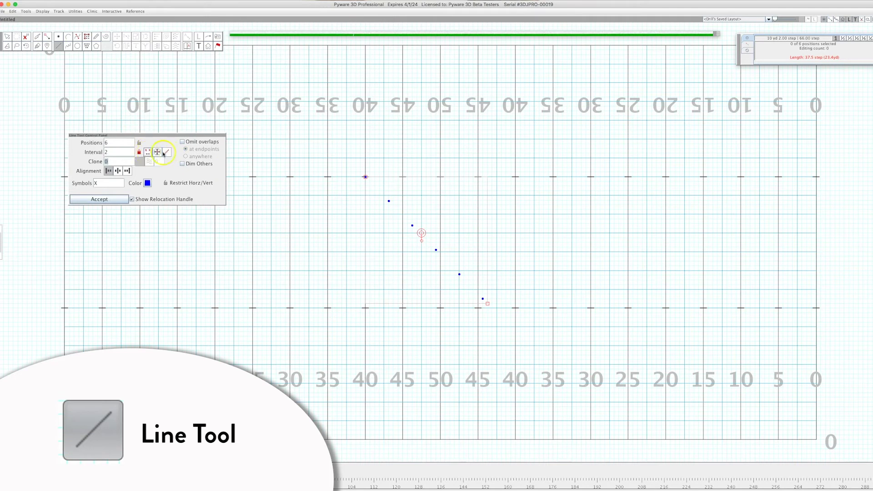
Step: Try the center and end alignments on the diagonal line, and raise its lower end slightly
click(118, 171)
click(126, 171)
click(139, 174)
drag(487, 303, 487, 300)
Step: Set the diagonal line's rise and run both to 2 and accept the line
click(167, 152)
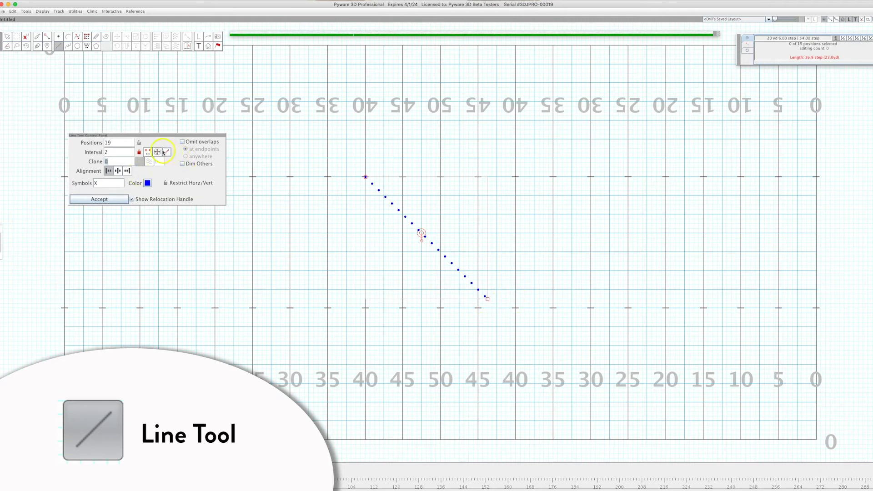
click(112, 151)
text(2)
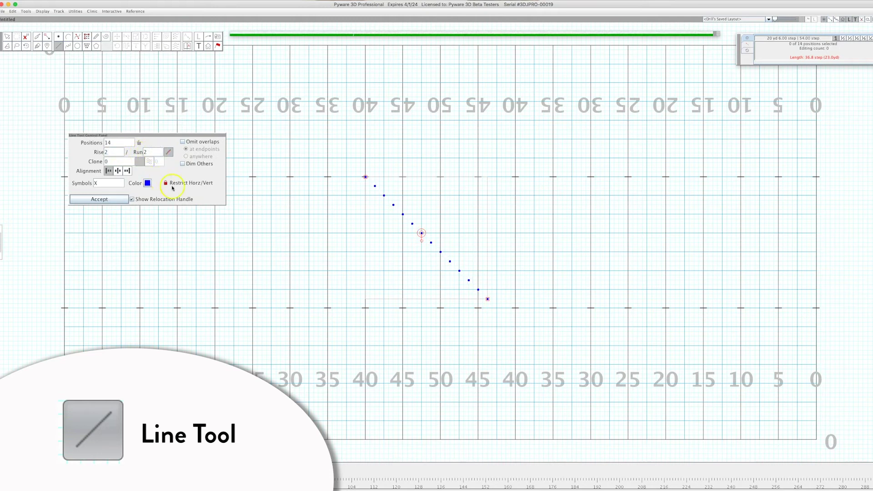
click(106, 200)
Step: Select the fourteen positions and draw their next line horizontally from the left 35- to the 50-yard line with the Line Tool
click(419, 235)
click(58, 46)
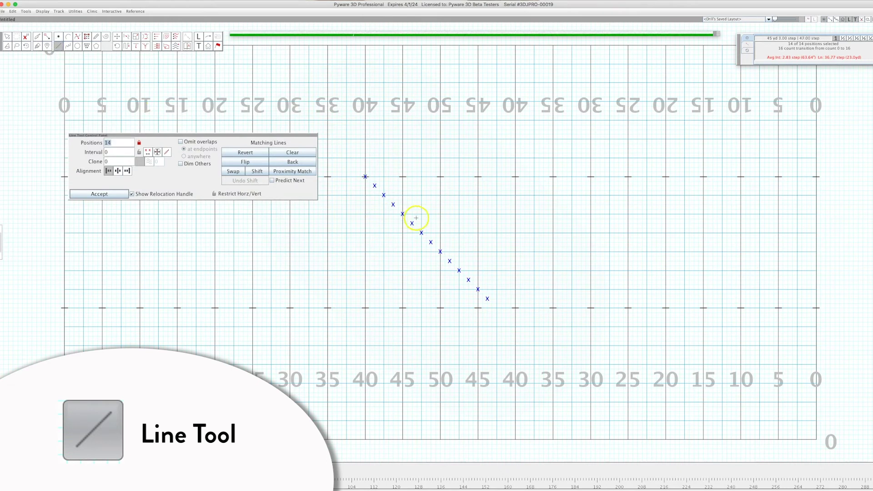
click(327, 271)
drag(421, 271, 441, 271)
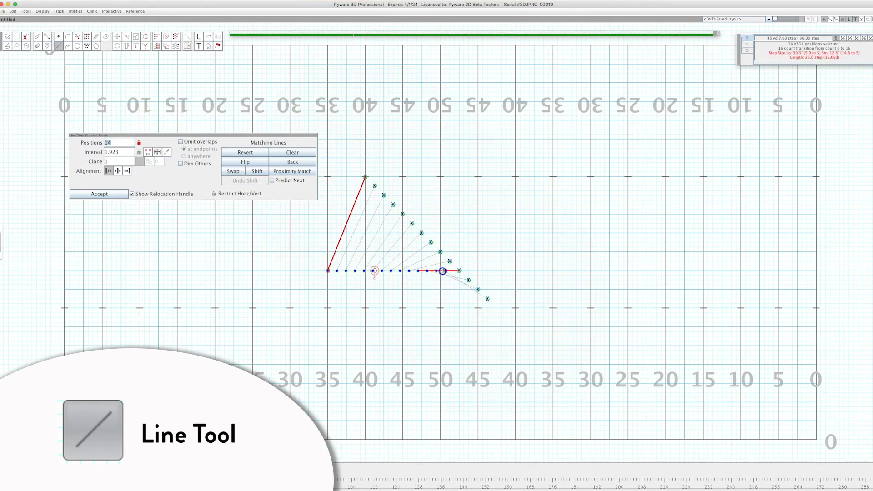
click(195, 195)
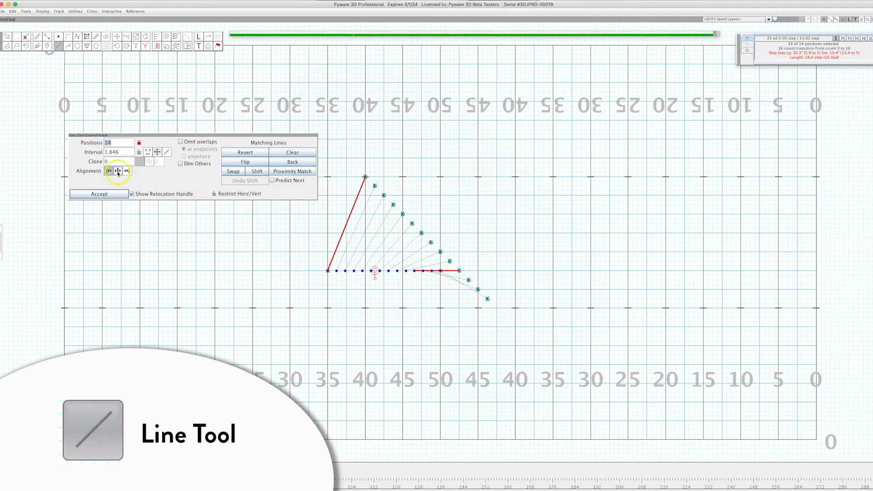
Step: Try the end alignment on the horizontal line and return to the start alignment
click(127, 172)
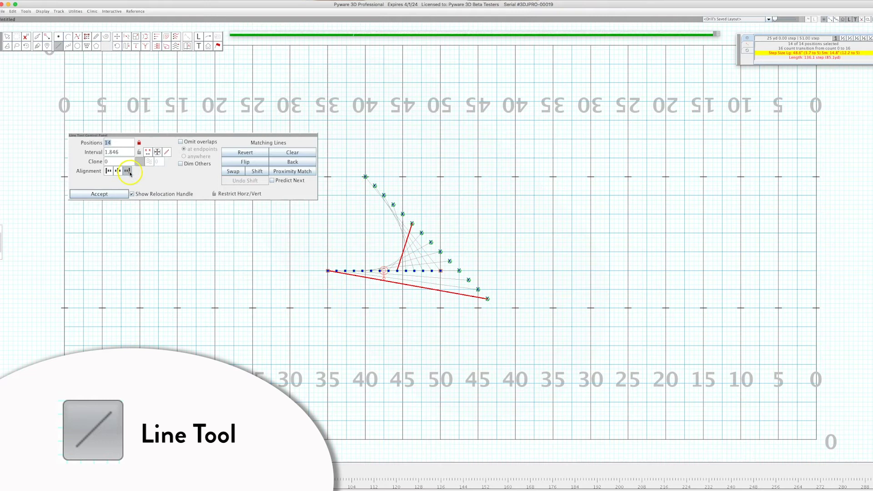
click(109, 172)
click(127, 172)
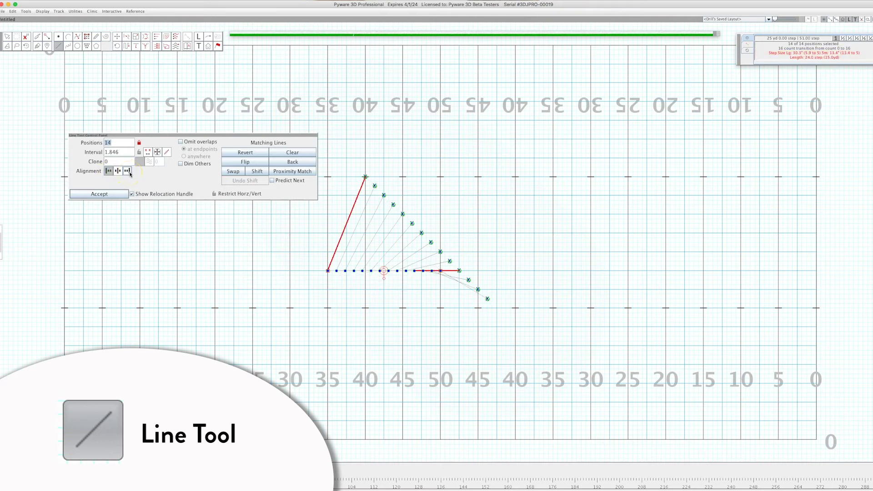
click(160, 172)
Step: Try flipping the matching order of the line's positions and restore the original order
click(257, 163)
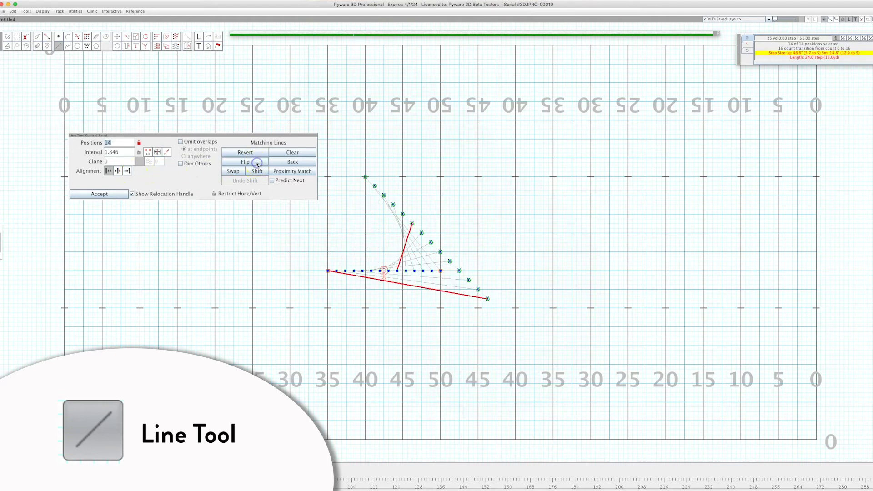
click(253, 163)
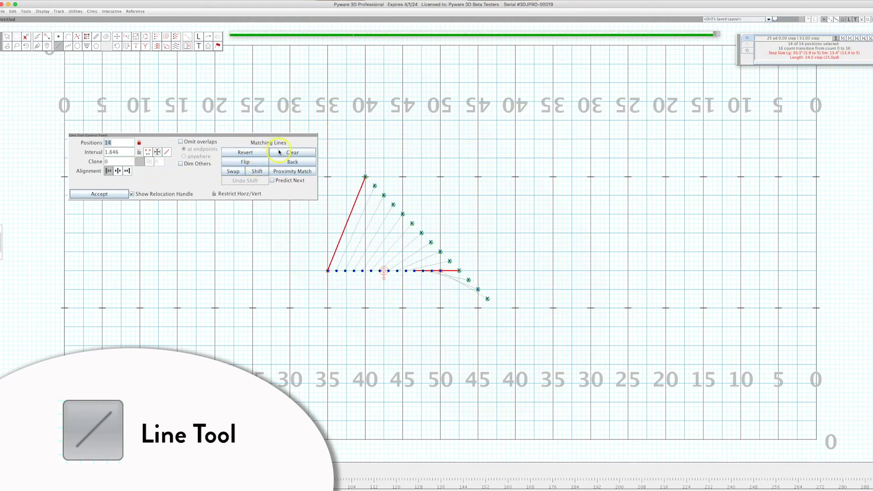
click(285, 163)
Step: Move the line's endpoints to the left 40- and right 45-yard lines, making it horizontal across the diagonal
drag(329, 270, 365, 229)
click(176, 171)
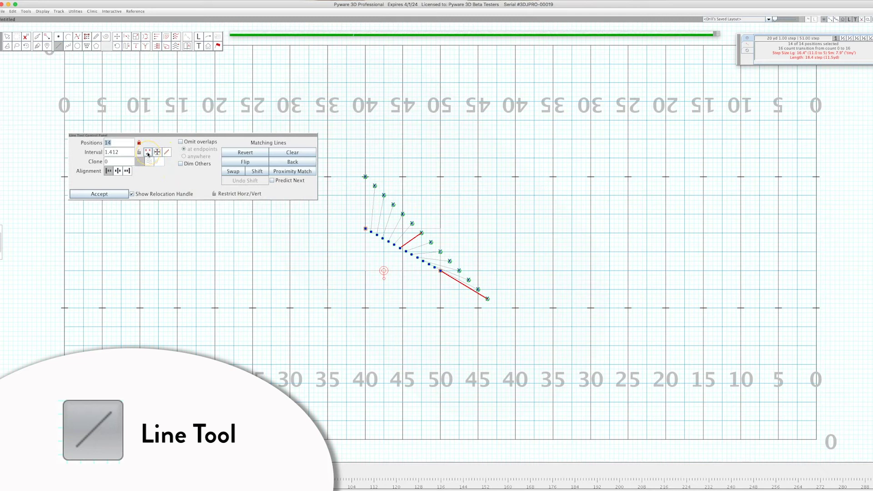
drag(441, 271, 477, 228)
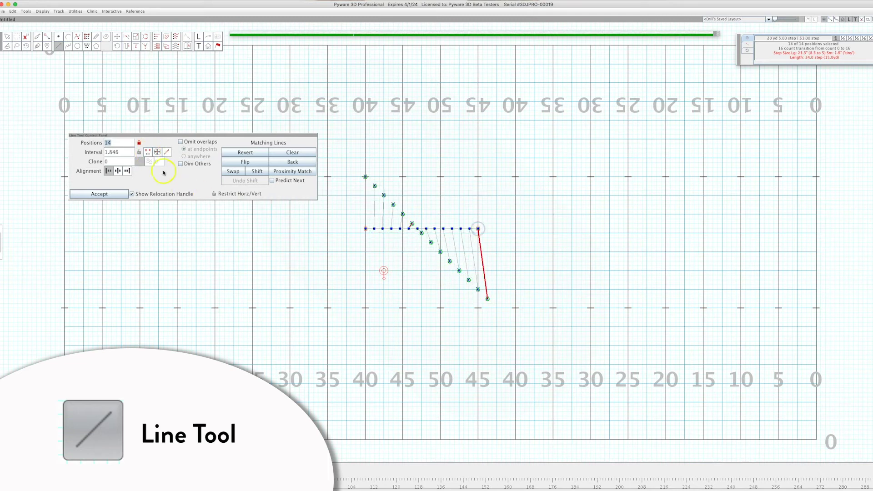
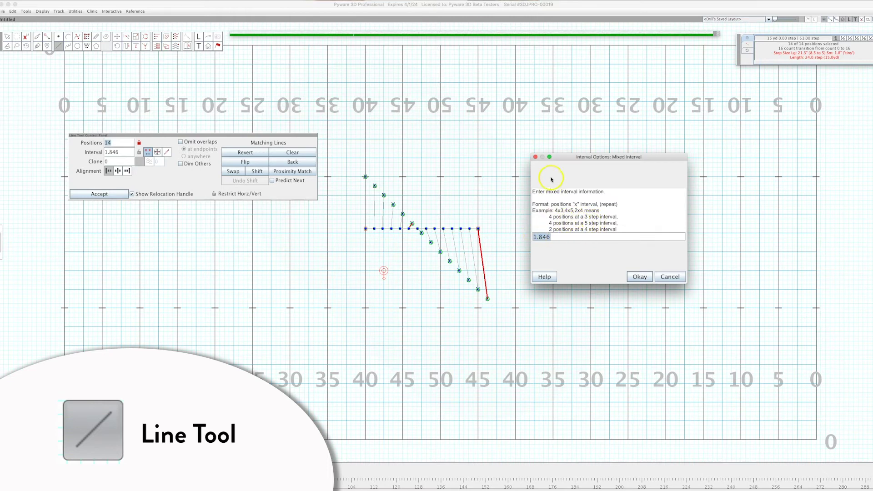
Step: Apply a mixed interval of 5x3,4x2,3x7 to the horizontal line's fourteen positions
drag(554, 157, 600, 152)
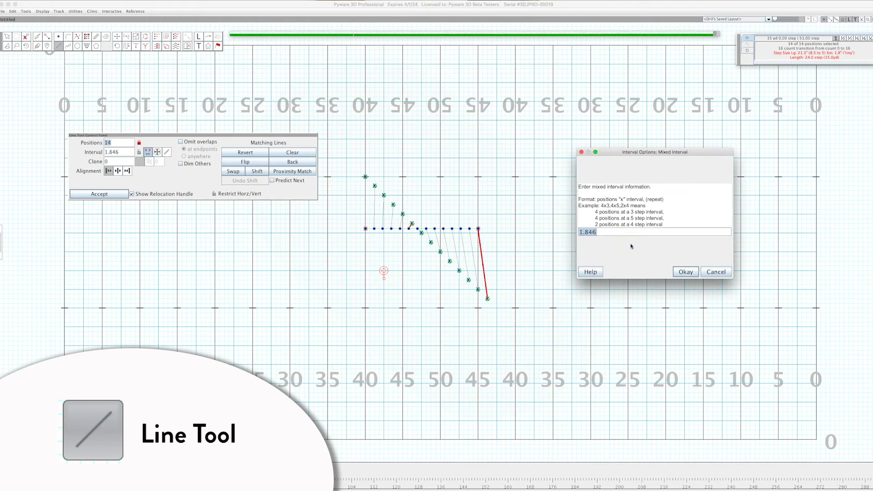
text(5x3,4x2,3x7)
click(685, 271)
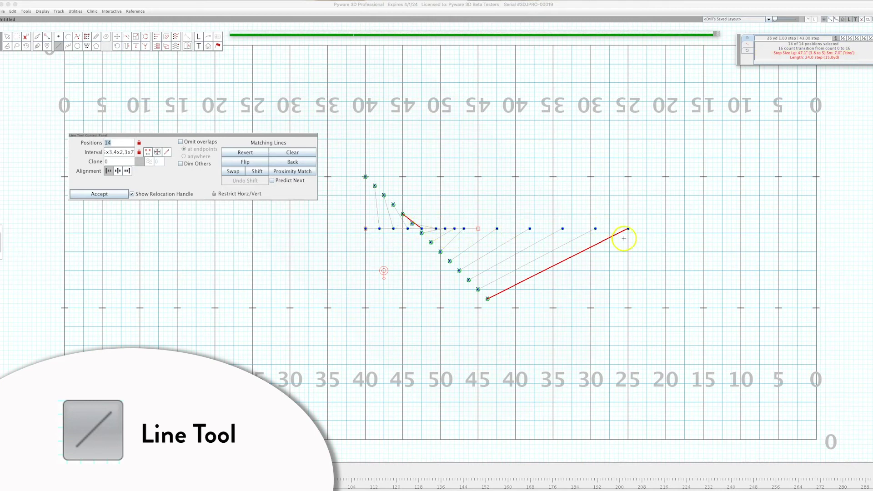
Step: Replace the line's interval directly with the mixed interval 3x6,6x2
click(126, 152)
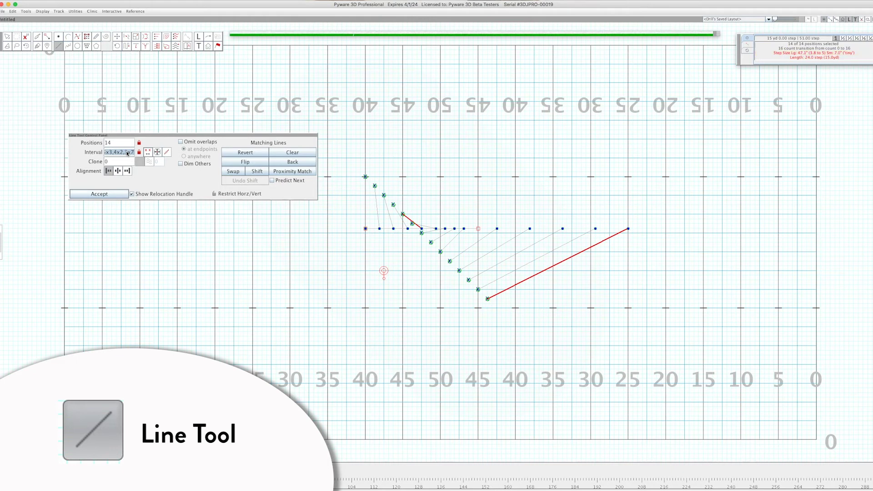
text(3)
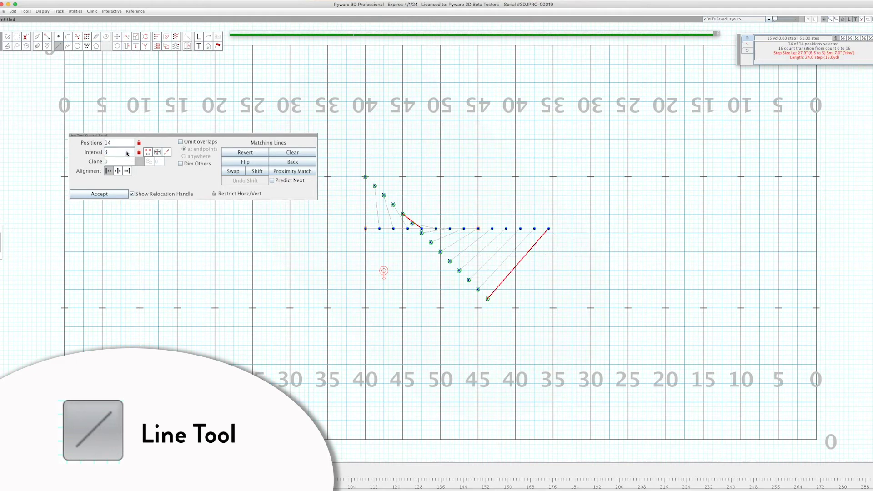
text(x6)
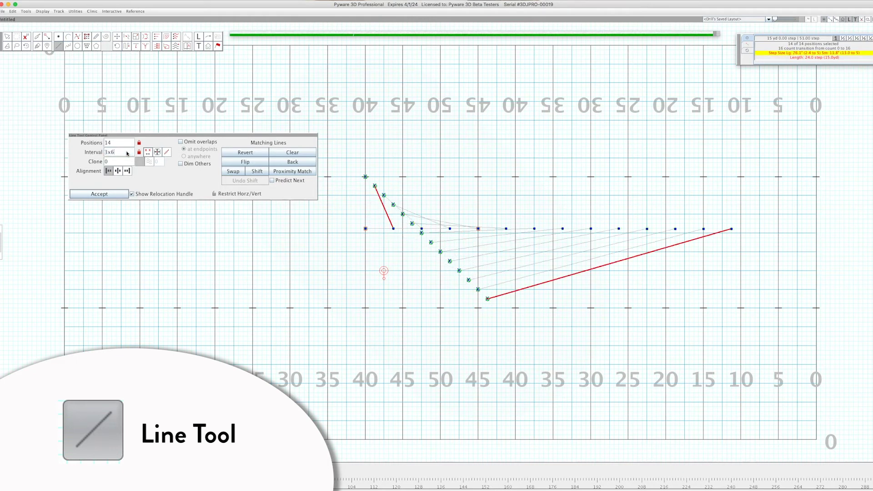
text(,6x2)
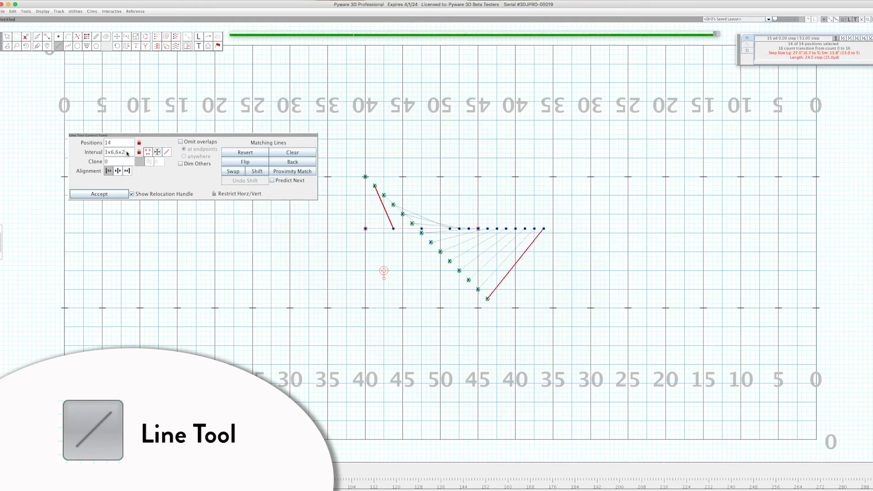
click(150, 154)
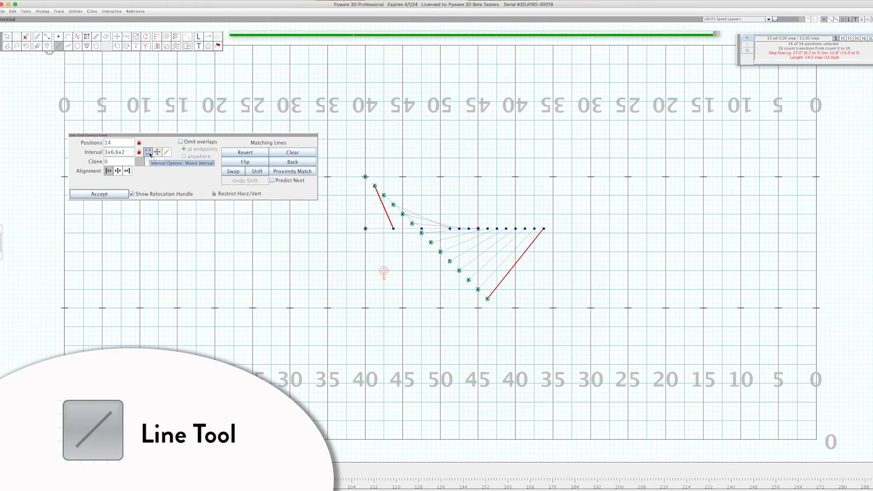
click(131, 151)
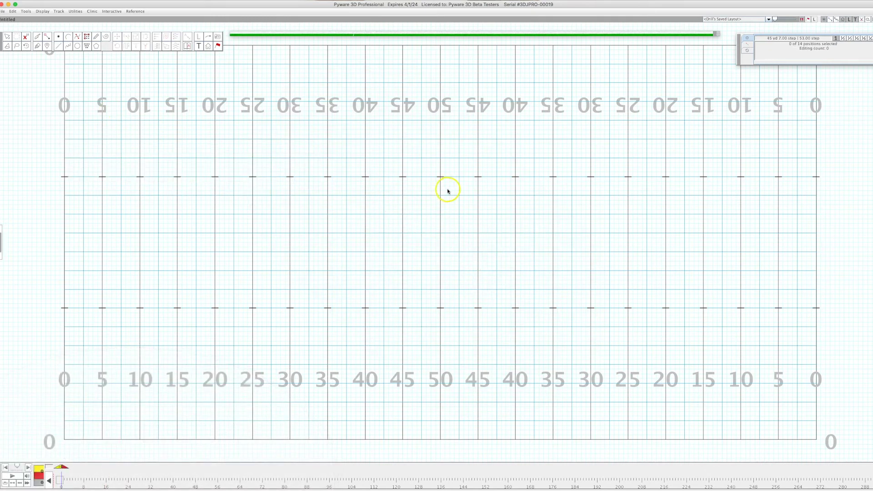
Step: Draw a semicircle with the Arc Tool from the left 40- to the right 40-yard line, peaking on the 50 at the back hash
click(68, 38)
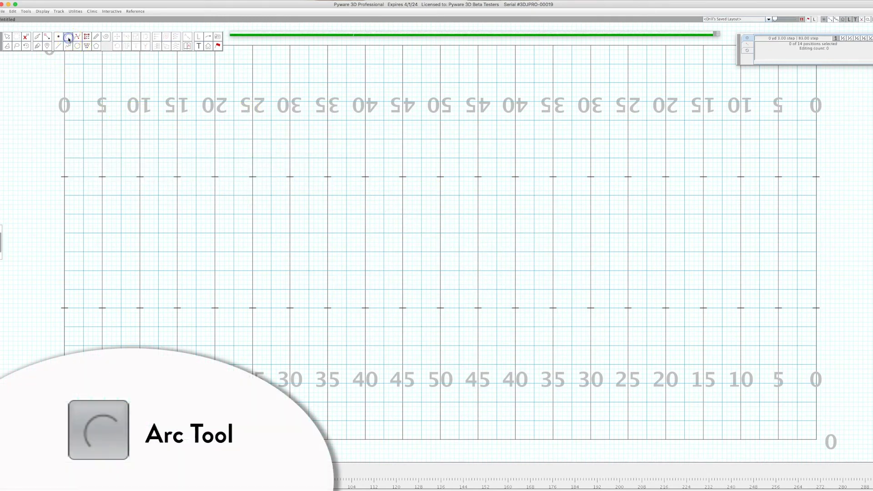
click(68, 38)
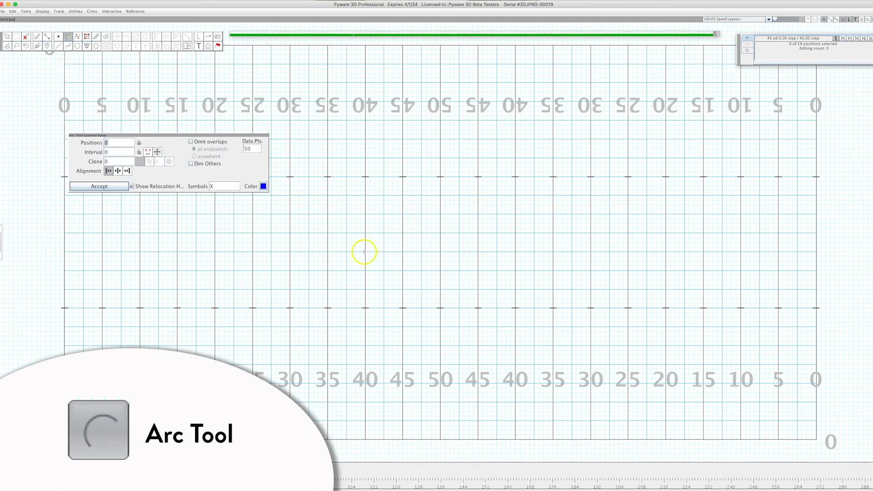
click(366, 252)
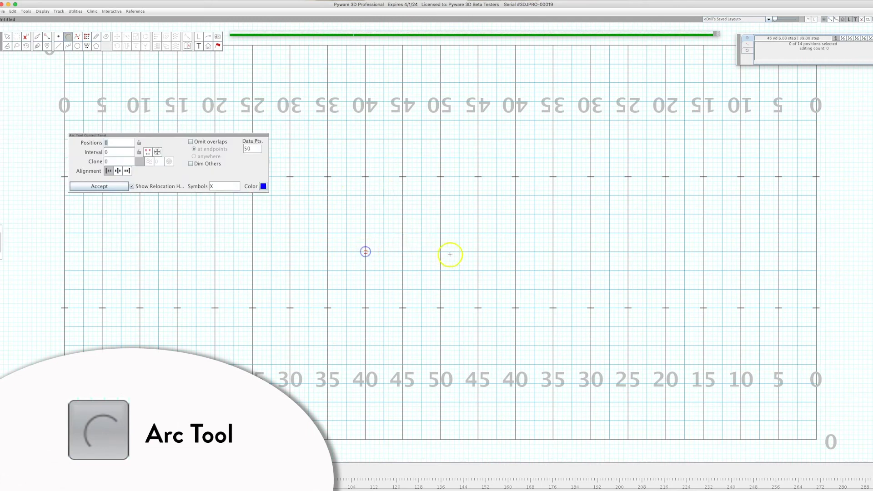
click(516, 251)
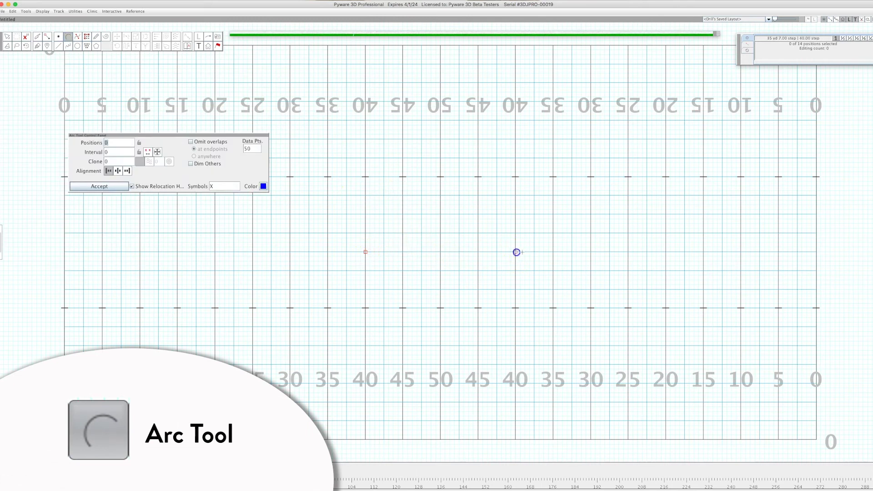
click(440, 177)
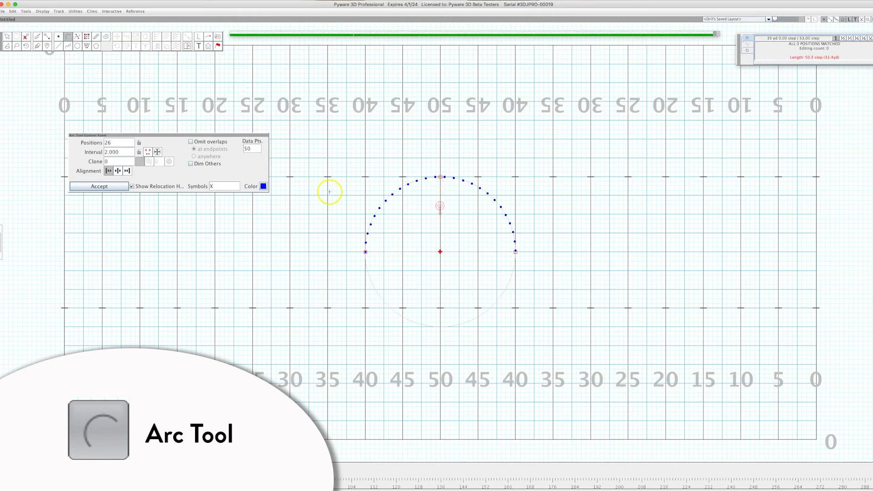
Step: Try an interval of 3 steps on the arc and go over its interval options
drag(175, 138, 251, 196)
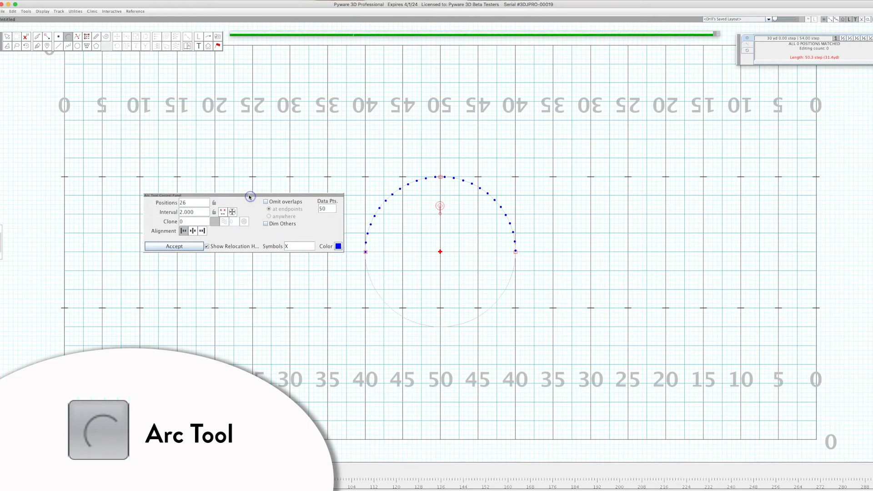
click(201, 212)
text(3)
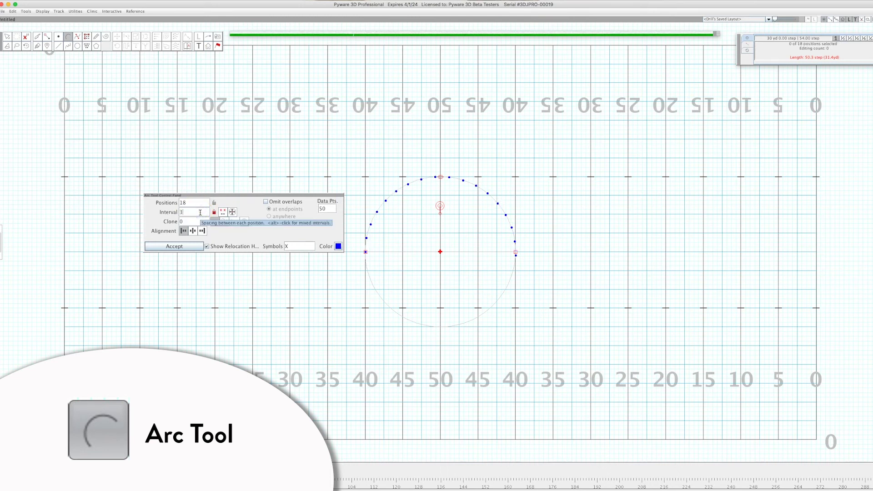
click(224, 212)
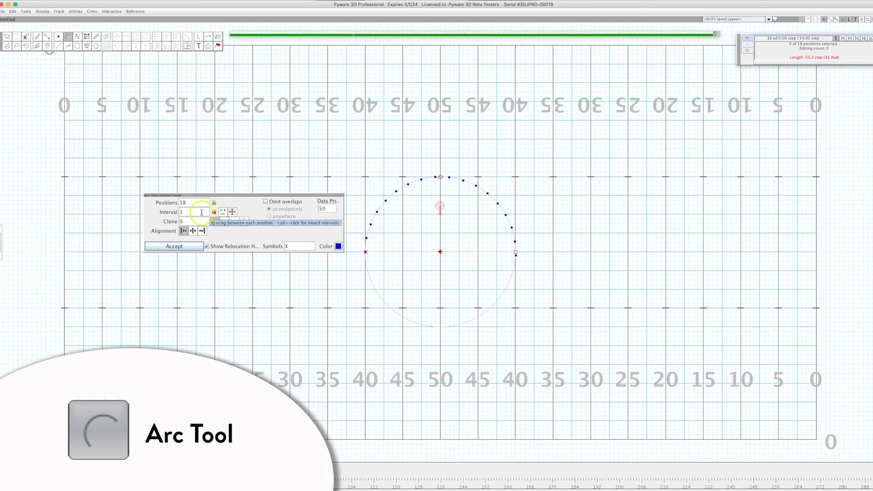
click(226, 213)
click(233, 213)
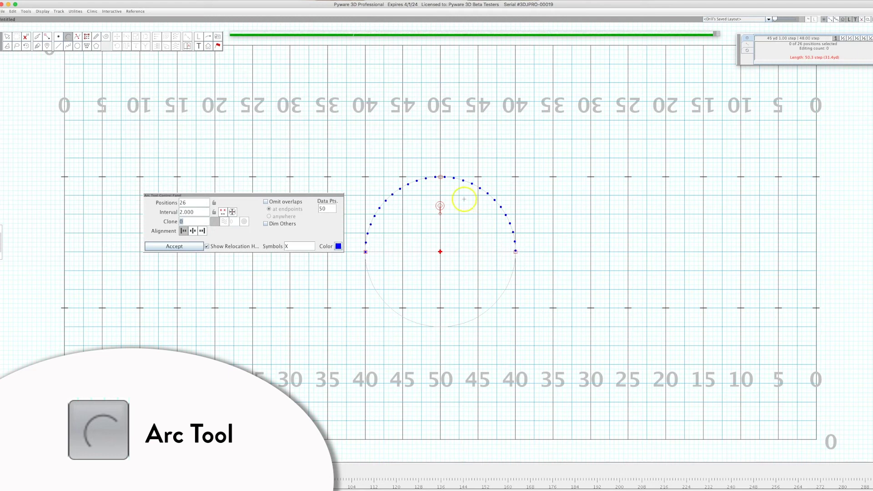
Step: Reshape the arc by moving its left endpoint to the 50-yard line and shifting its top handle slightly
mouse_move(440, 177)
mouse_down()
mouse_move(440, 230)
mouse_move(444, 176)
mouse_up()
drag(366, 252, 441, 271)
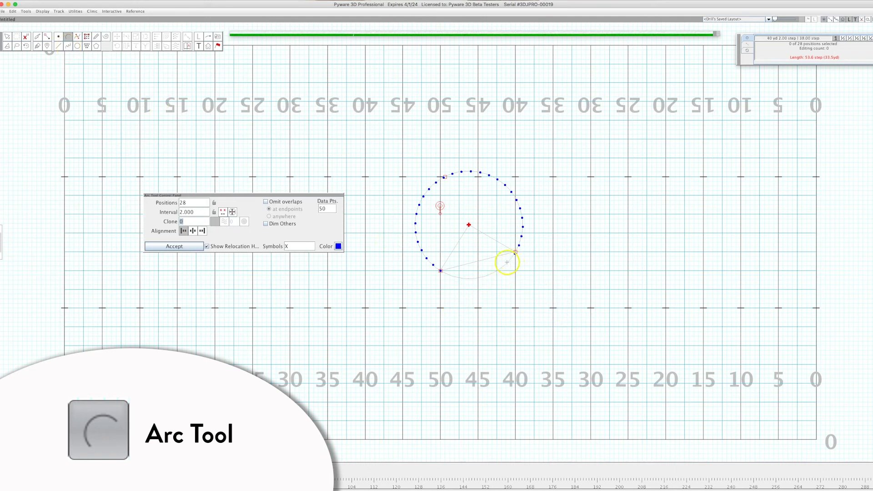
click(473, 226)
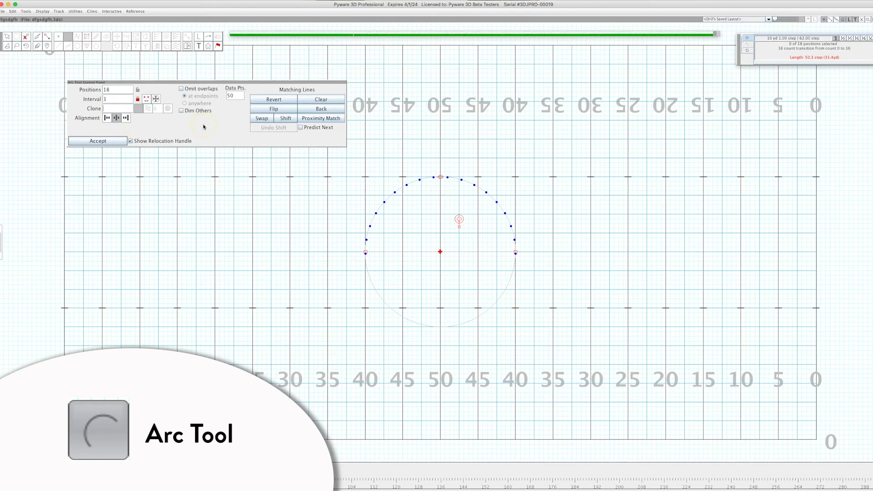
Step: Clone the arc once and offset the copy to about the right 33-yard line, below the original
drag(192, 85, 190, 113)
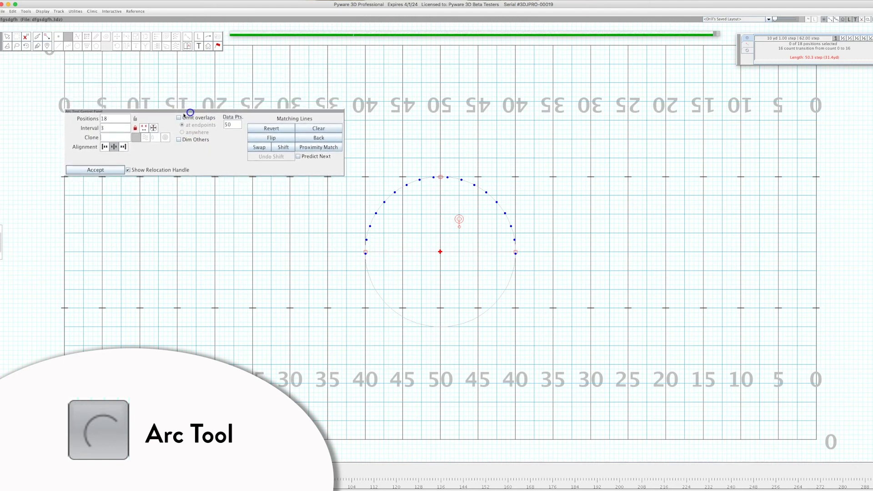
click(118, 136)
text(1)
click(120, 140)
mouse_move(454, 226)
mouse_down()
mouse_move(497, 236)
mouse_move(460, 219)
mouse_move(441, 250)
mouse_move(489, 242)
mouse_move(441, 241)
mouse_move(561, 272)
mouse_move(558, 294)
mouse_move(567, 294)
mouse_up()
click(145, 137)
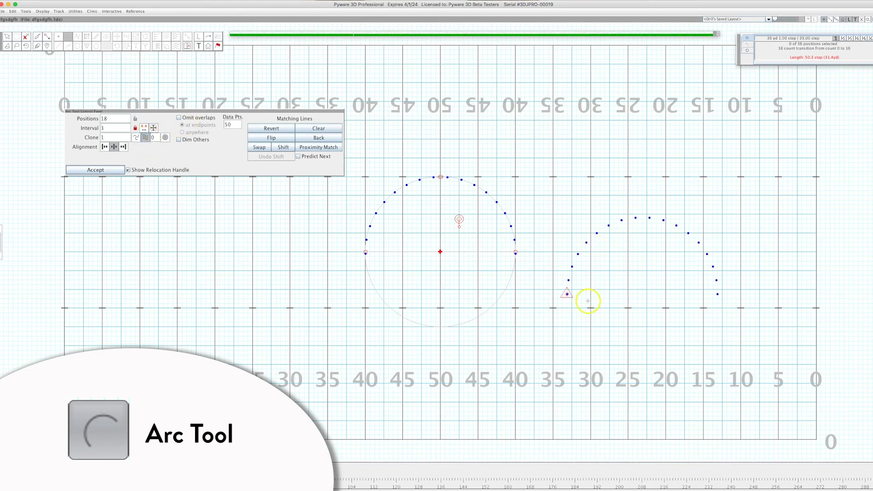
mouse_move(566, 293)
mouse_down()
mouse_move(448, 335)
mouse_move(571, 326)
mouse_up()
Step: Switch the clone to the circular mode and move its handle to the original arc's centre
click(166, 138)
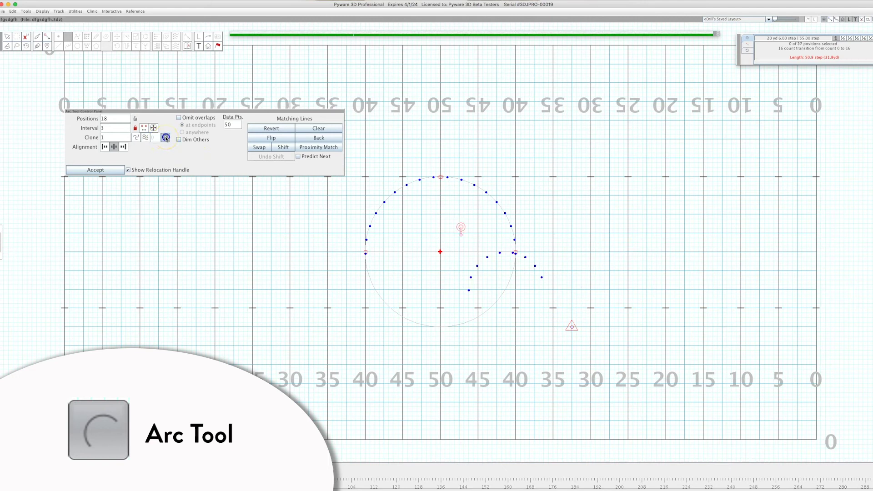
mouse_move(571, 327)
mouse_down()
mouse_move(516, 278)
mouse_move(440, 251)
mouse_up()
click(166, 138)
click(103, 137)
click(365, 251)
click(217, 155)
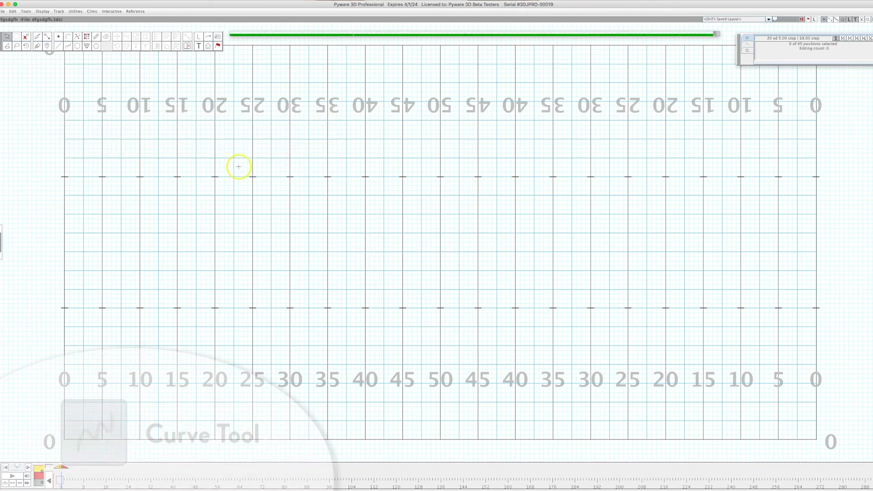
Step: Draw a six-point wavy curve with the Curve Tool along the front hash from the left 35- to about the right 27-yard line
click(67, 46)
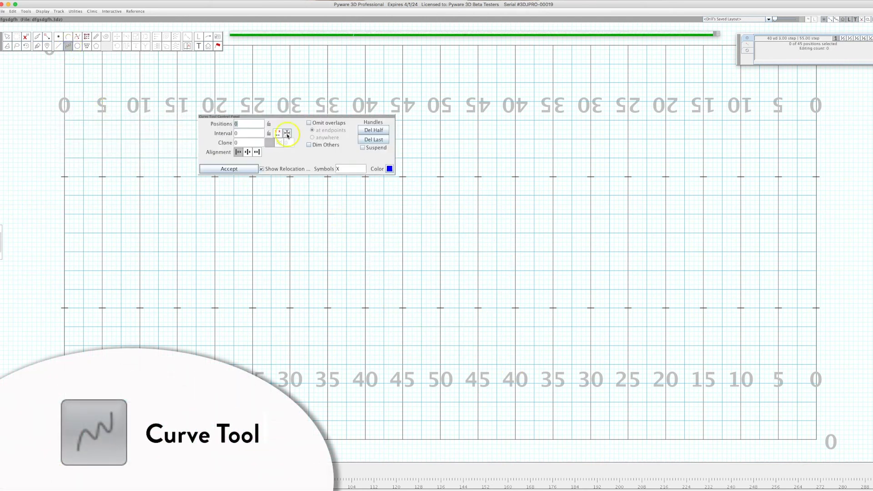
drag(294, 117, 415, 113)
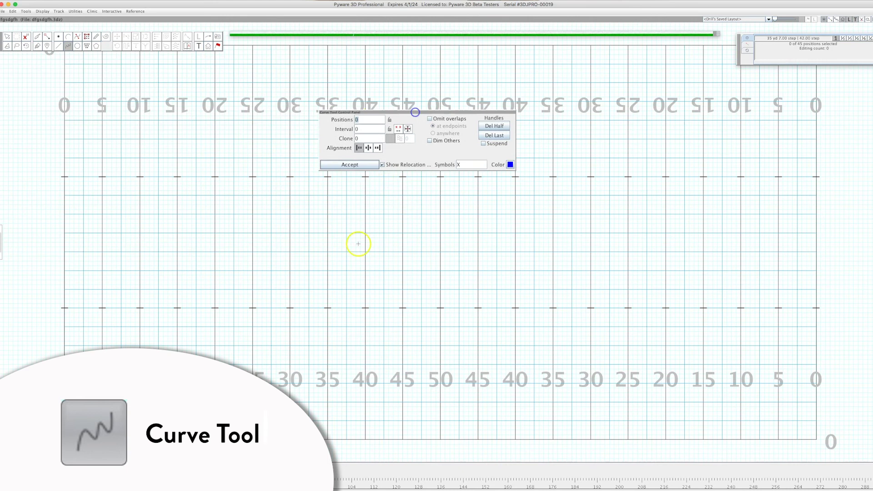
click(327, 308)
click(355, 256)
click(420, 302)
click(498, 293)
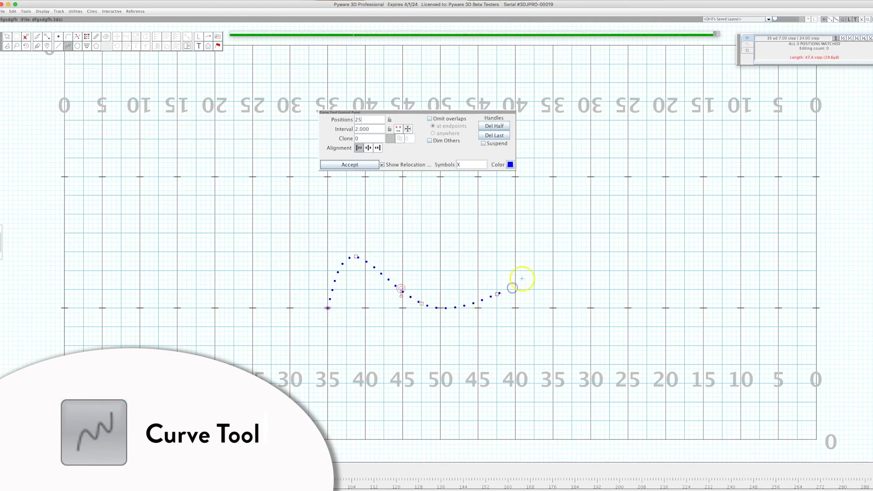
click(553, 262)
click(609, 307)
Step: Reshape the curve's inner handles into two higher crests with a dip near the 50-yard line
drag(553, 262, 535, 238)
drag(492, 288, 470, 263)
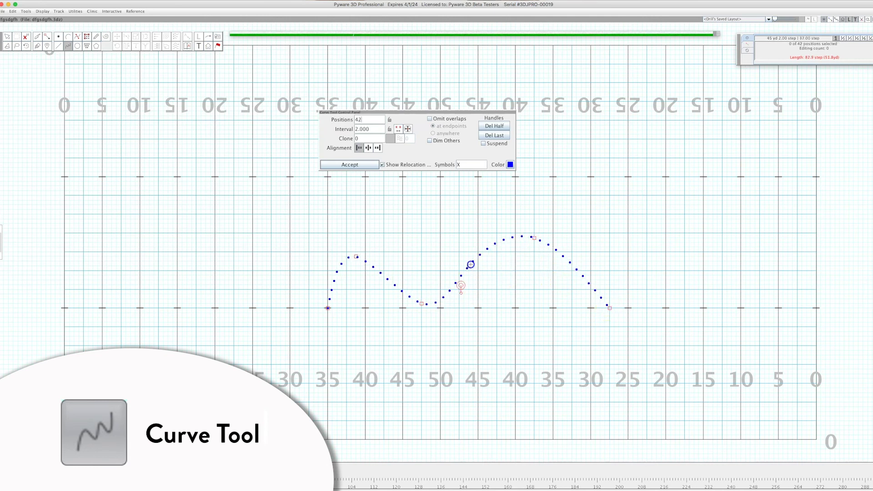
drag(419, 302, 445, 303)
drag(355, 256, 370, 242)
drag(468, 266, 478, 242)
drag(559, 253, 546, 238)
Step: Set the curve's interval to 3 steps
click(367, 119)
drag(355, 130, 370, 129)
text(3)
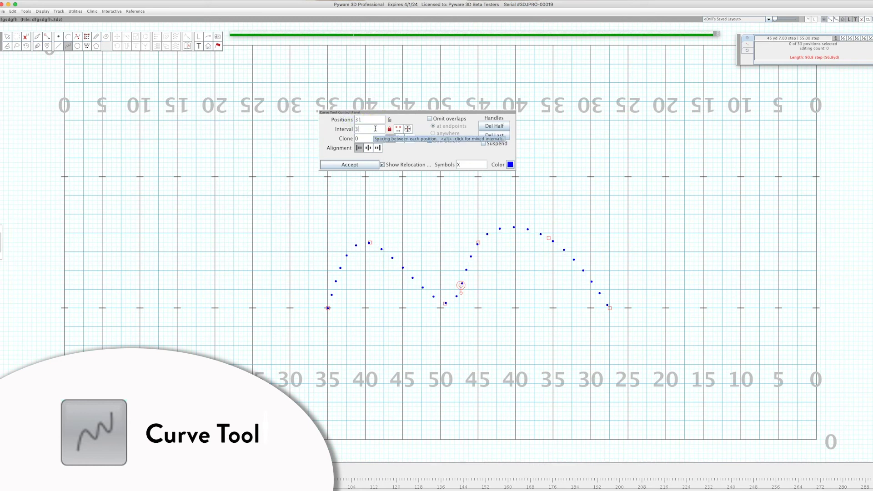
Step: Try cloning the curve with a repositioned copy and another clone mode, and clear the clone count
click(367, 138)
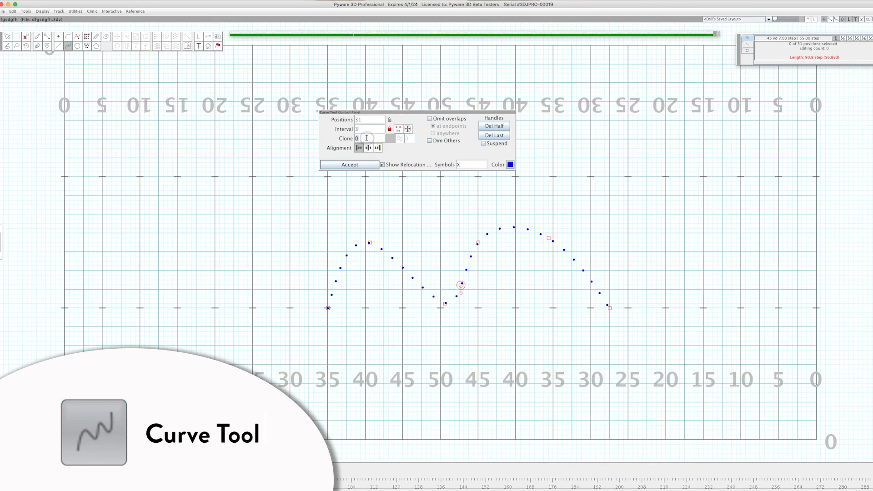
mouse_move(443, 244)
mouse_down()
mouse_move(624, 246)
mouse_move(519, 253)
mouse_move(550, 333)
mouse_move(564, 330)
mouse_move(556, 340)
mouse_move(291, 354)
mouse_move(459, 353)
mouse_move(302, 355)
mouse_move(344, 340)
mouse_move(338, 335)
mouse_up()
click(405, 157)
click(400, 138)
click(357, 246)
click(394, 168)
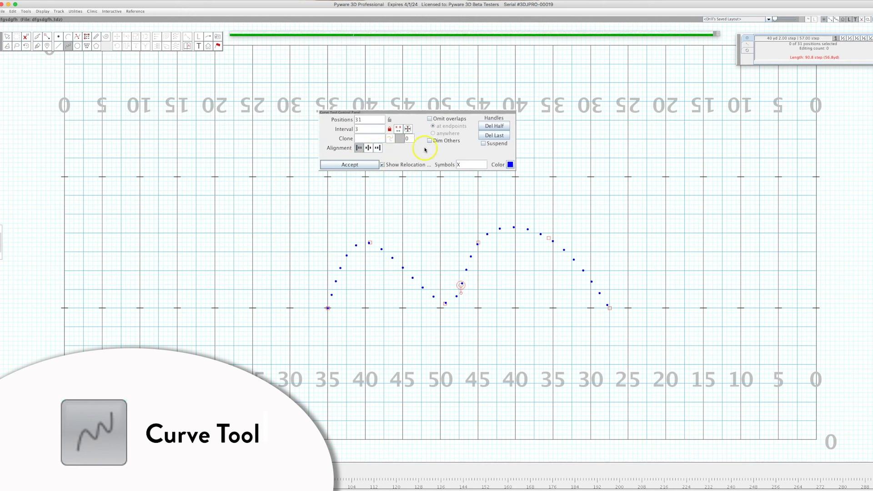
click(377, 127)
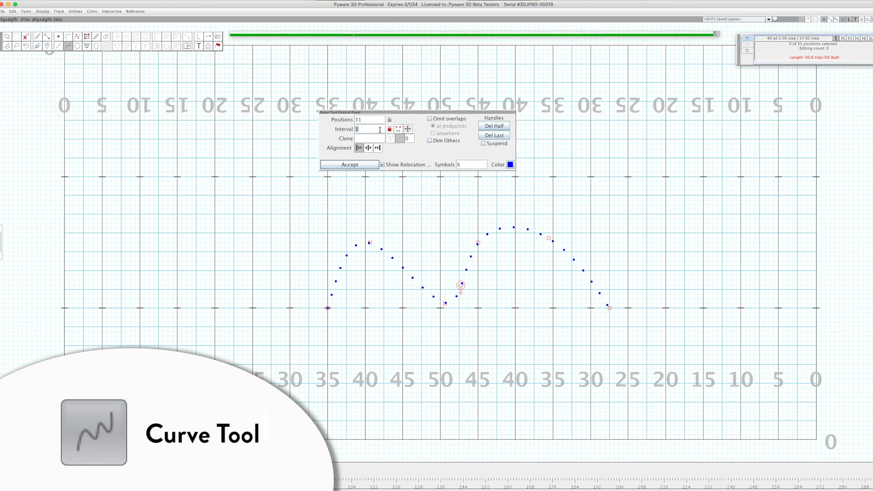
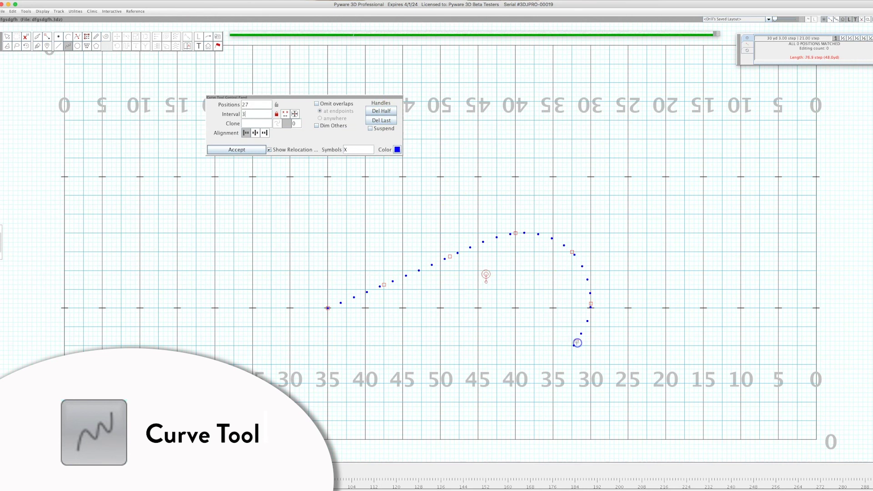
Step: Extend the new curve with four points that spiral inward between the 45- and right 35-yard lines
click(512, 346)
click(490, 326)
click(501, 280)
click(540, 271)
Step: Adjust the spiral's inner and upper outer handles to smooth and widen its bends
drag(503, 281, 495, 279)
drag(488, 327, 493, 319)
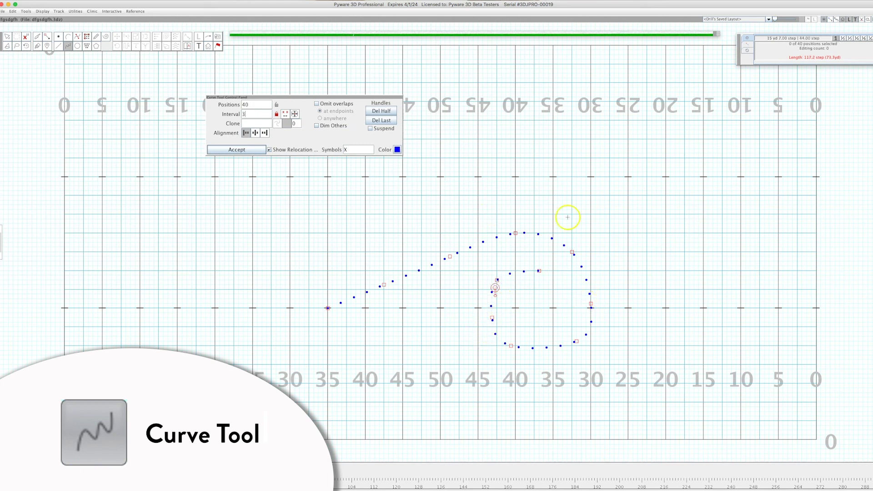
drag(572, 252, 581, 252)
drag(515, 233, 524, 229)
Step: Delete the spiral's last two handles, place new ones at its inner end, and remove half of the curve's handles
click(390, 121)
click(374, 121)
click(497, 280)
click(541, 266)
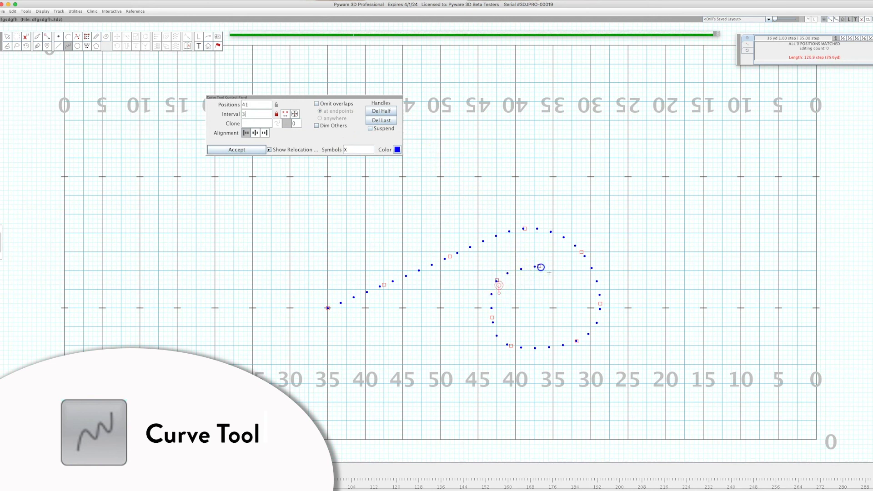
click(563, 308)
click(389, 112)
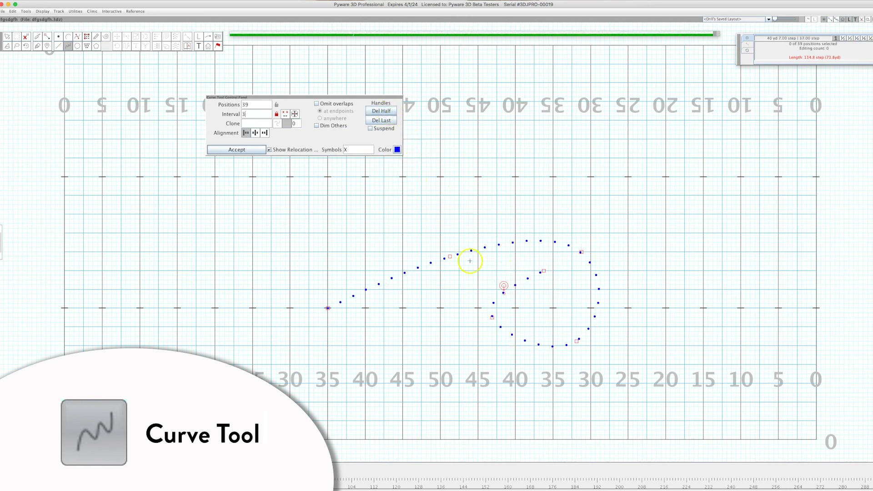
Step: Reposition the spiral's outer handles to round its bends and extend its inner end with additional handles near the right 35-yard line
drag(581, 250, 582, 244)
drag(492, 316, 497, 299)
drag(577, 341, 558, 345)
drag(497, 299, 508, 332)
click(527, 311)
click(562, 279)
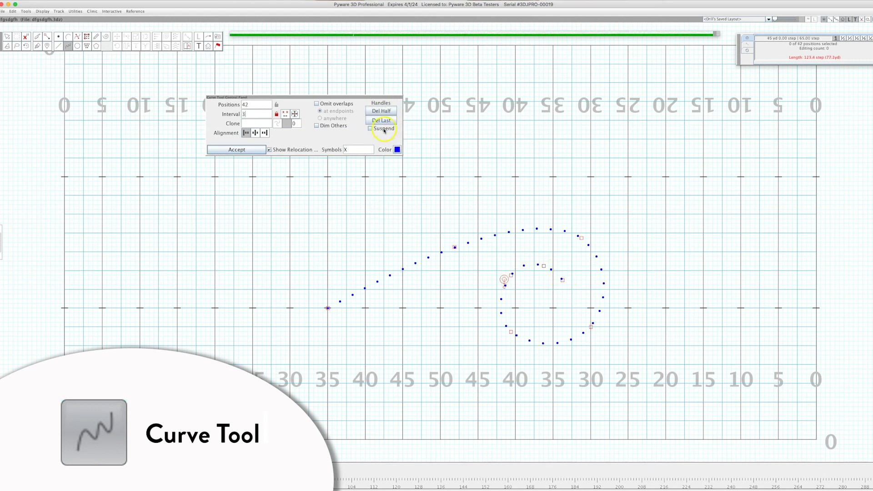
Step: Suspend handle creation and adjust the spiral's existing upper and inner handles to refine its bends
click(382, 131)
drag(583, 243, 581, 237)
drag(454, 247, 446, 233)
click(542, 266)
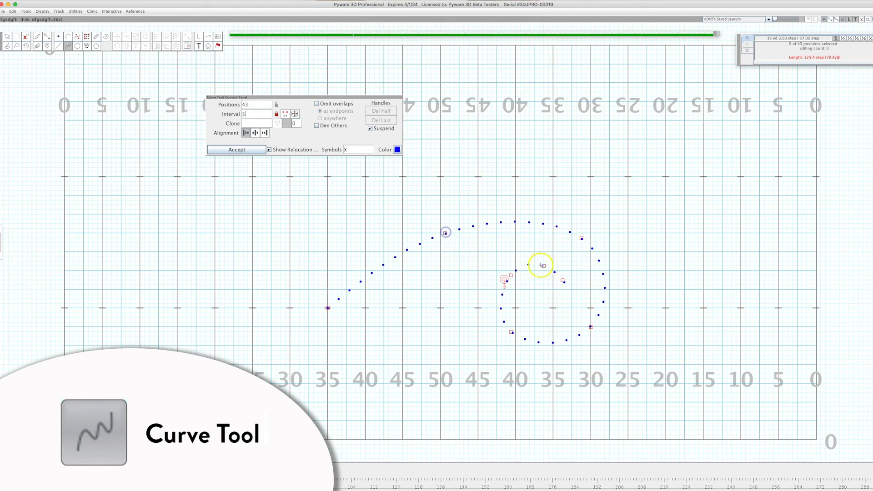
drag(542, 265, 483, 274)
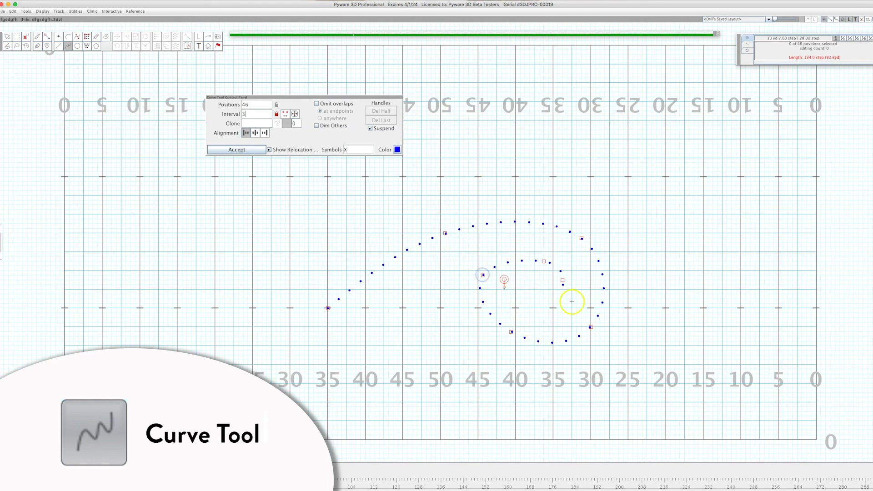
drag(482, 275, 509, 274)
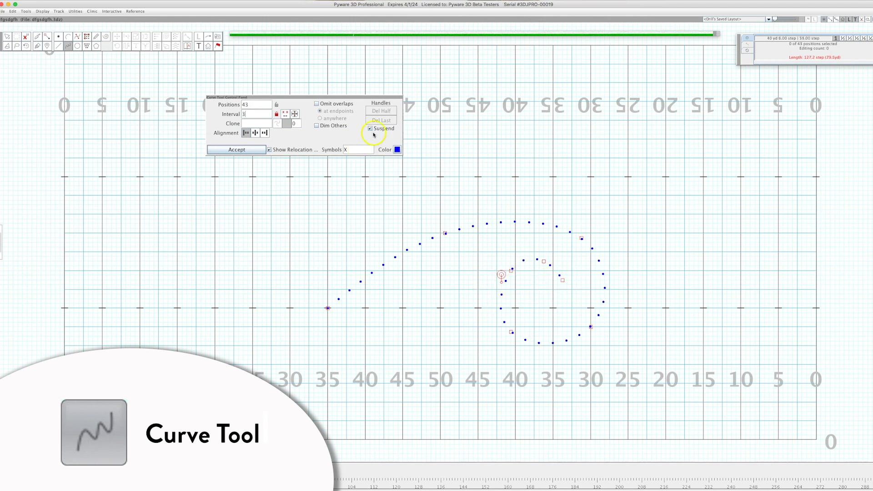
mouse_move(581, 238)
mouse_down()
mouse_move(590, 244)
mouse_move(576, 233)
mouse_up()
Step: Accept the spiral's positions and move the red timeline marker back to count 0
key(Return)
key(d)
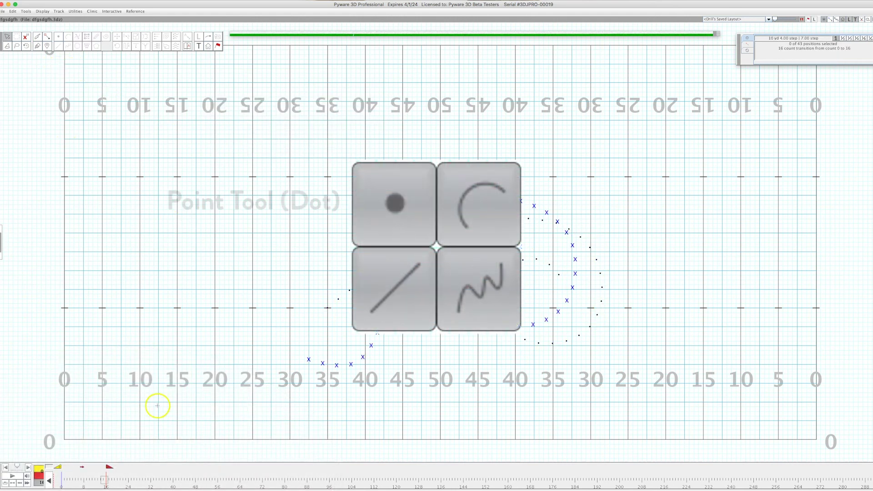
drag(110, 467, 62, 467)
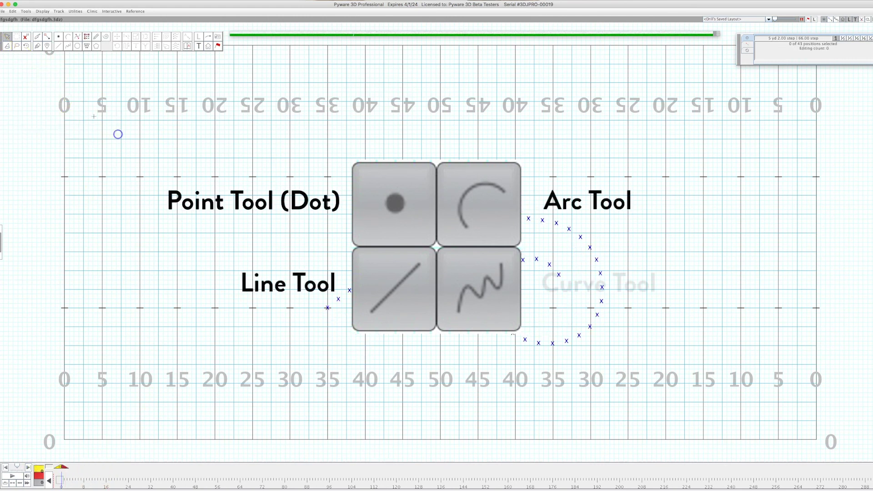
Step: Examine the Line, Curve, Arc and Point tools in the drawing toolbar, moving it onto the field and back
drag(2, 41, 134, 126)
click(193, 130)
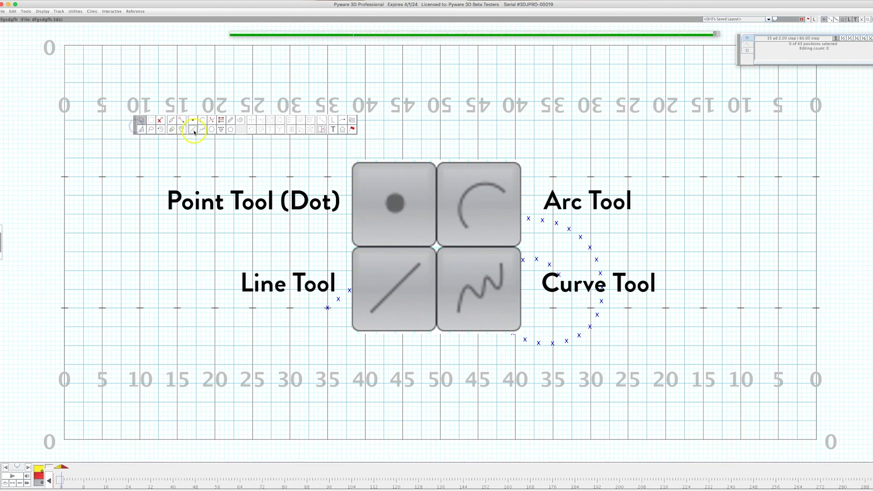
click(203, 129)
click(203, 120)
drag(136, 129, 3, 37)
click(66, 33)
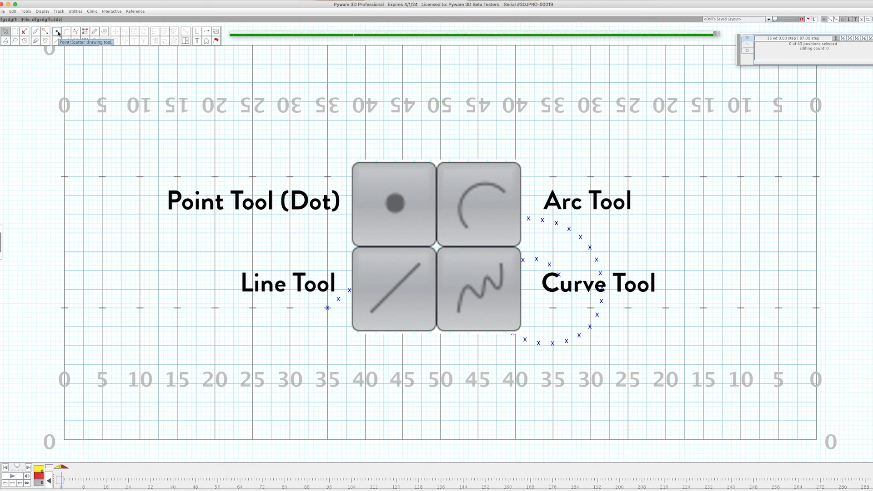
click(64, 33)
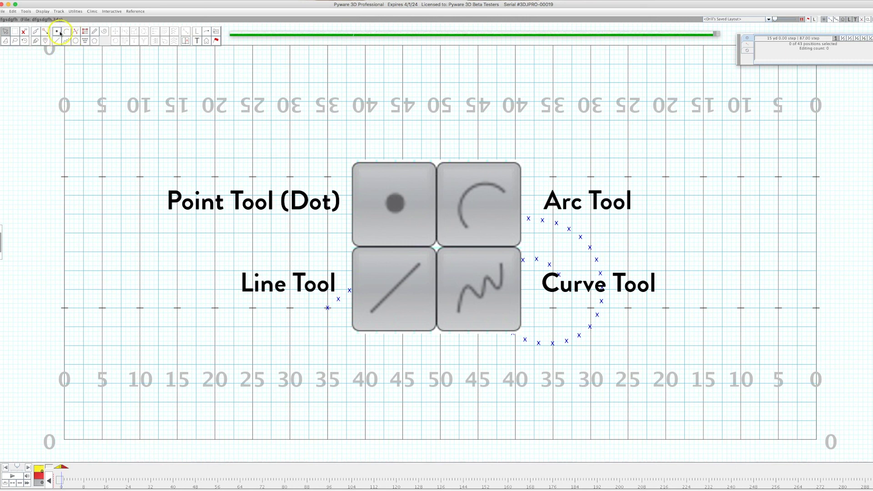
click(311, 324)
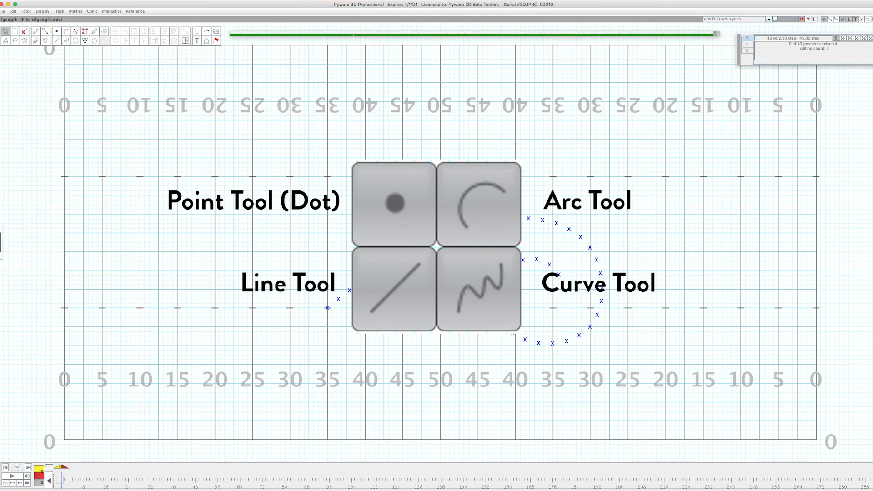